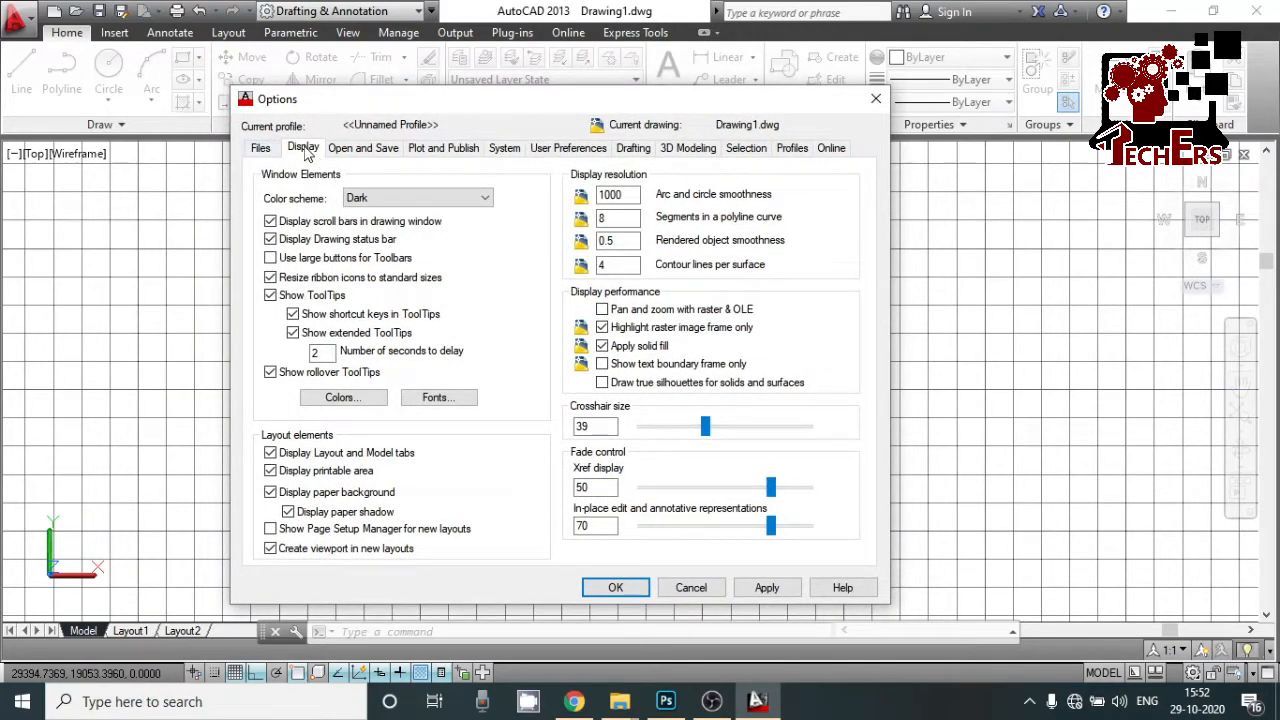
# Set the uniform background colour of the 3D parallel projection context to Black and apply it.
pyautogui.click(342, 397)
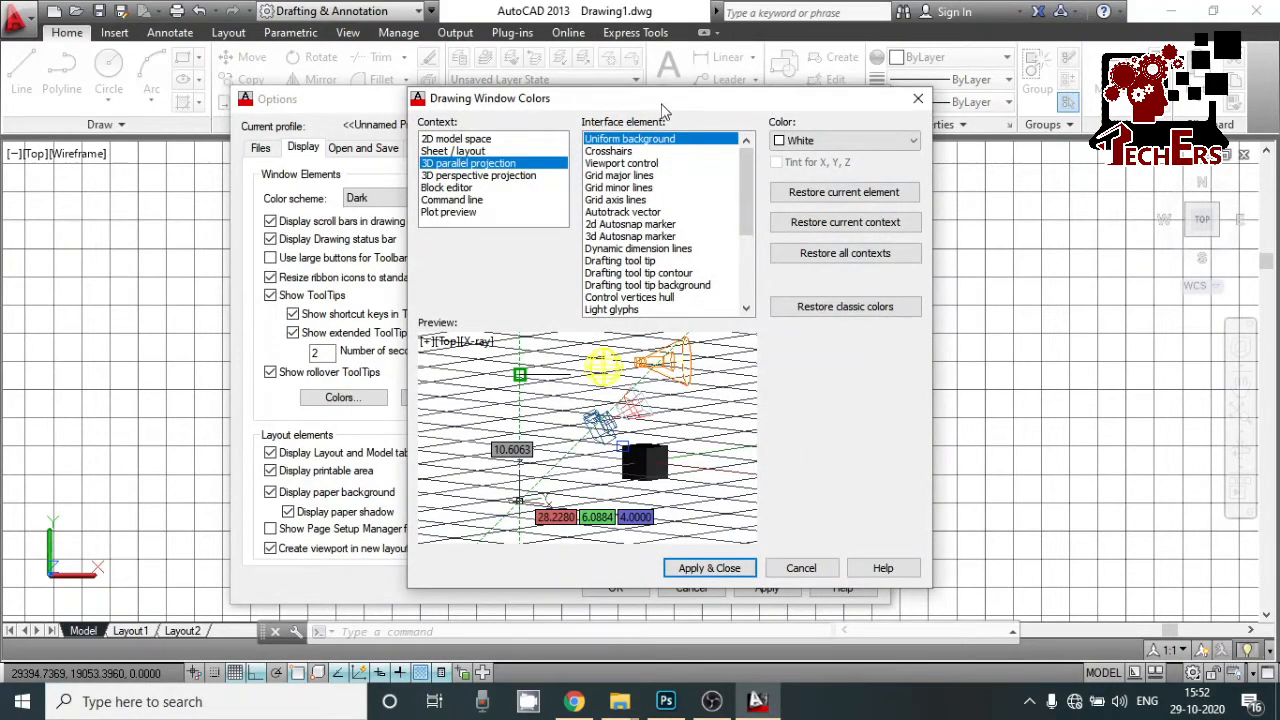
pyautogui.moveTo(665, 108); pyautogui.dragTo(550, 110)
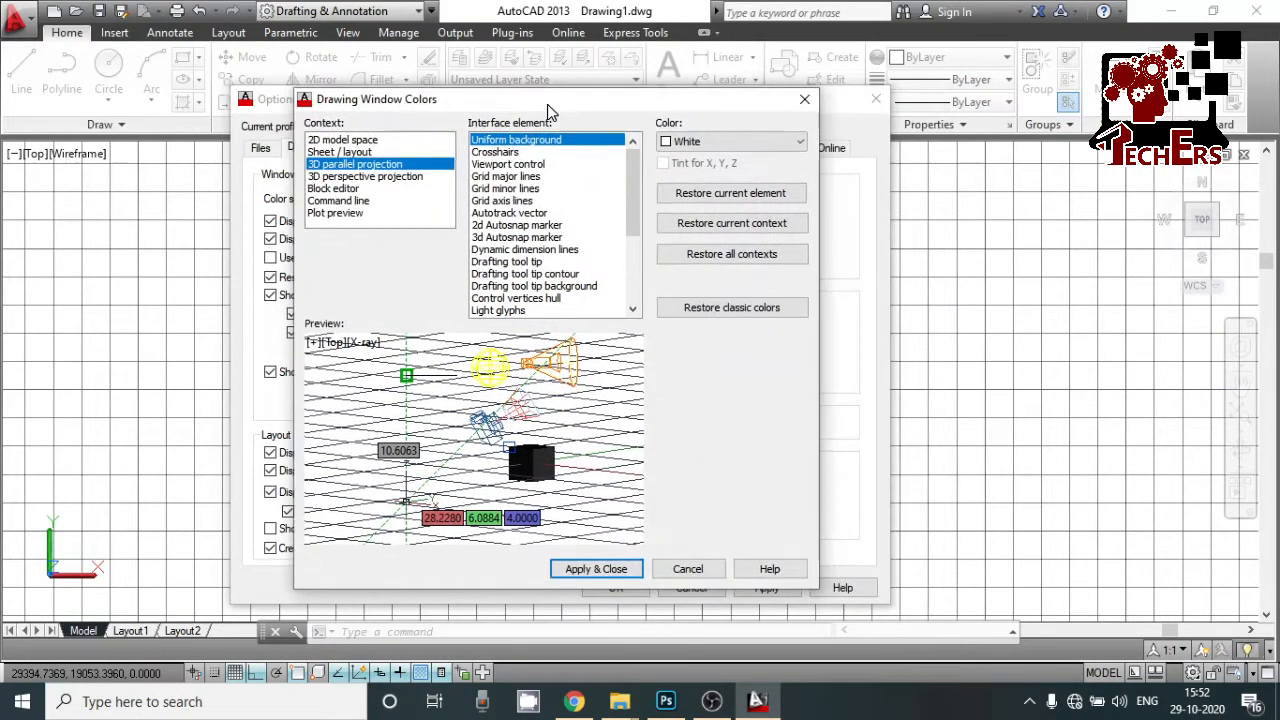
pyautogui.click(701, 145)
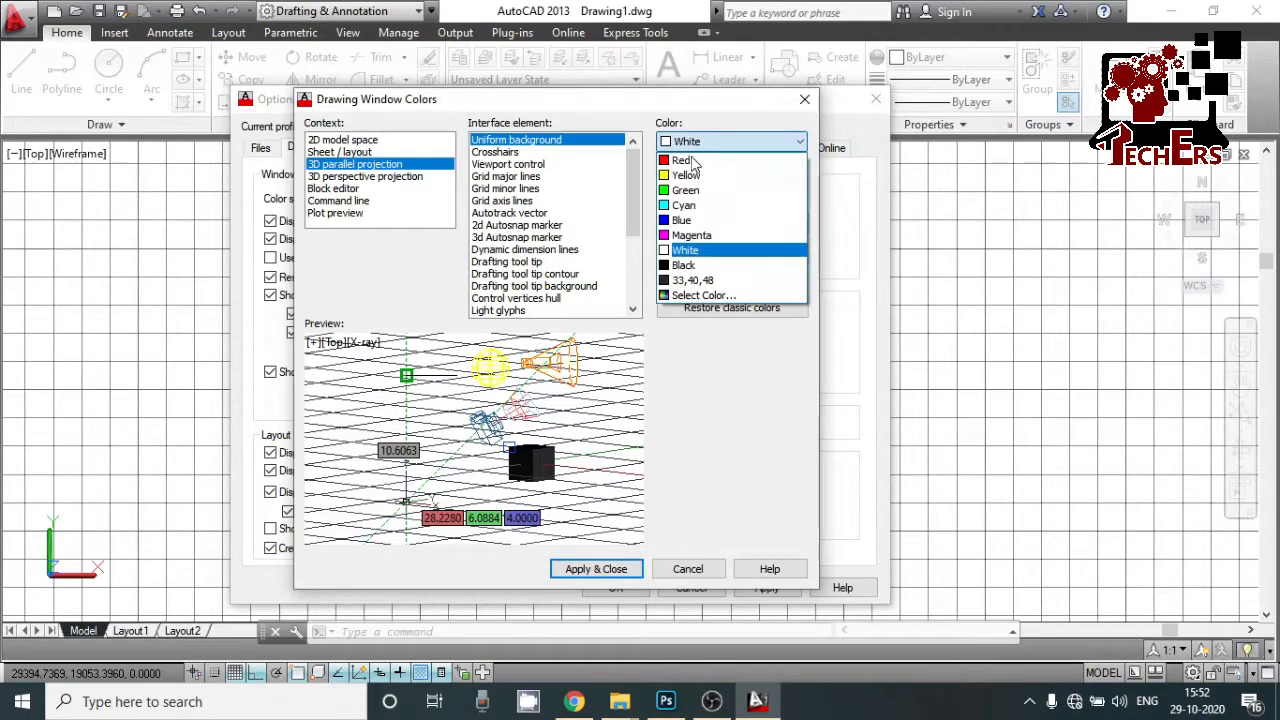
pyautogui.click(676, 267)
pyautogui.click(598, 569)
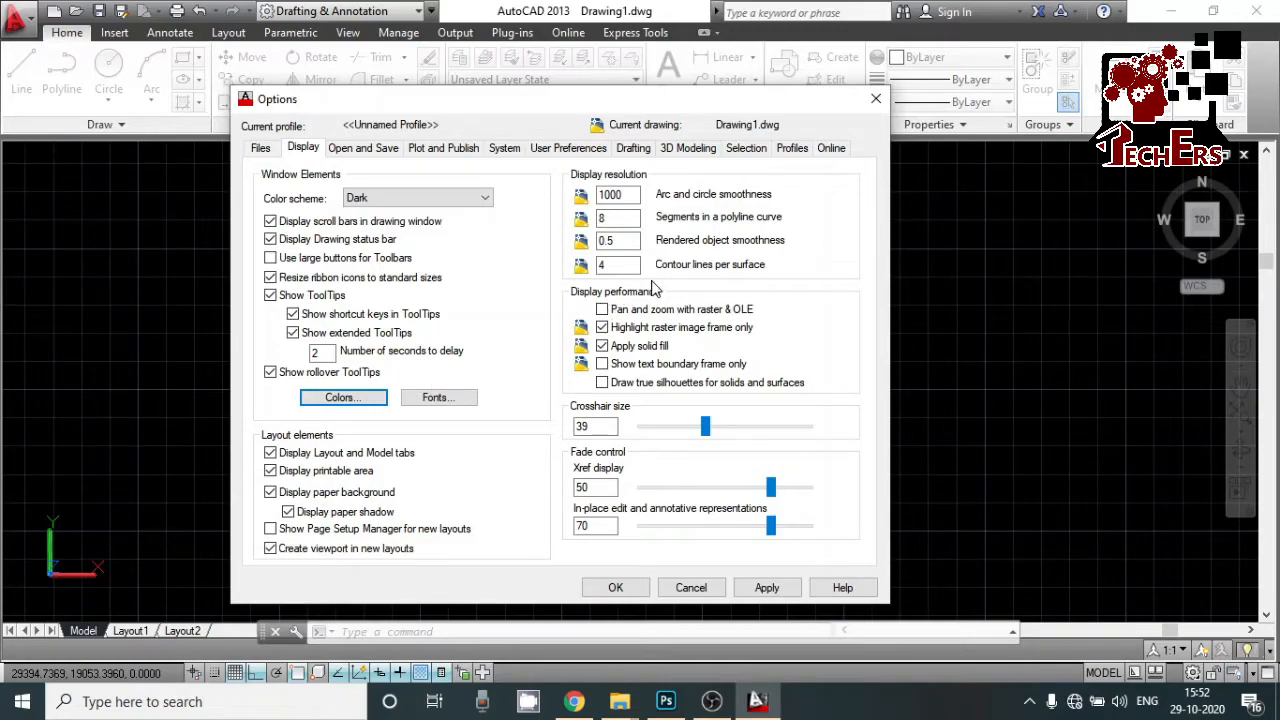
# Set the uniform background of the 3D parallel projection context to Blue and apply it.
pyautogui.click(345, 398)
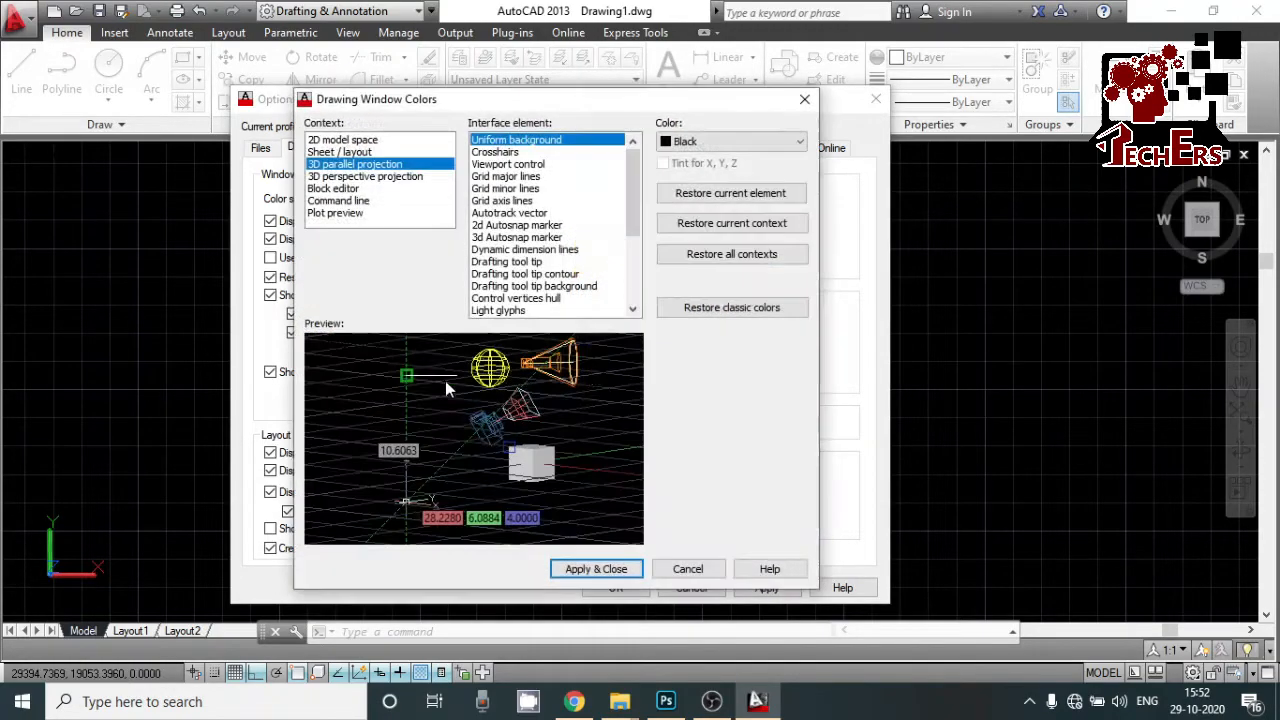
pyautogui.click(690, 145)
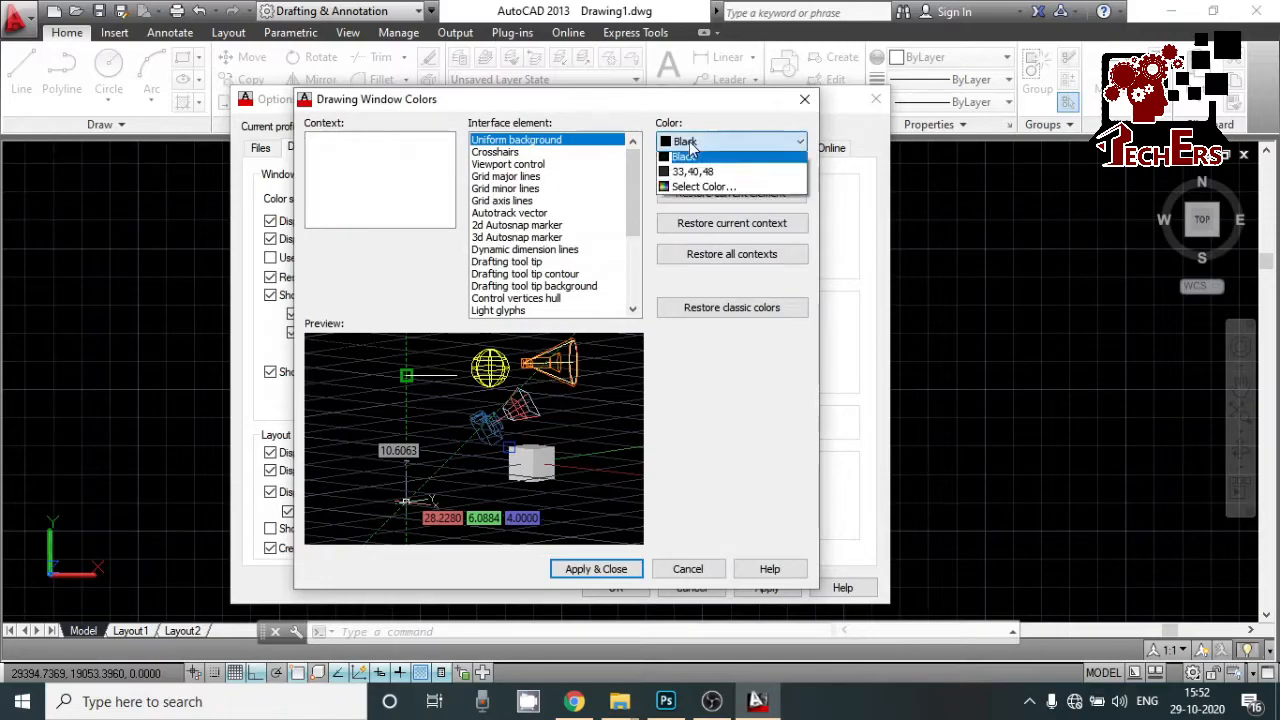
pyautogui.click(684, 210)
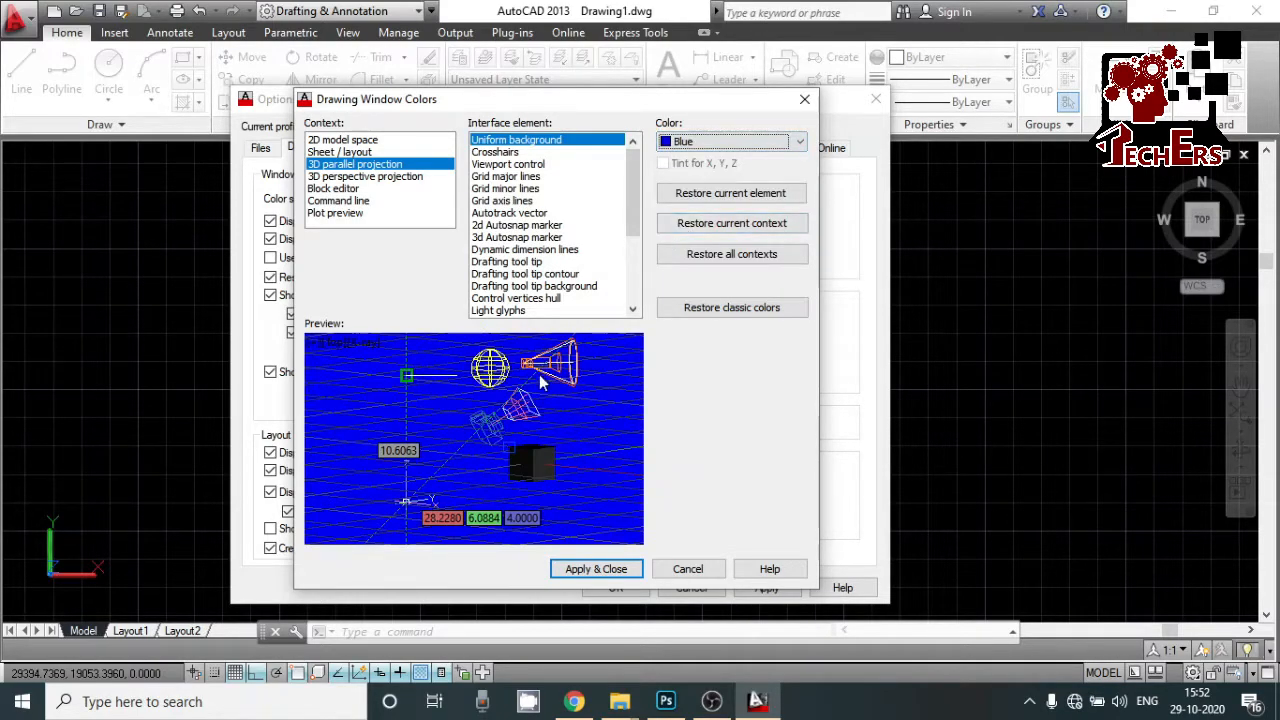
pyautogui.click(608, 569)
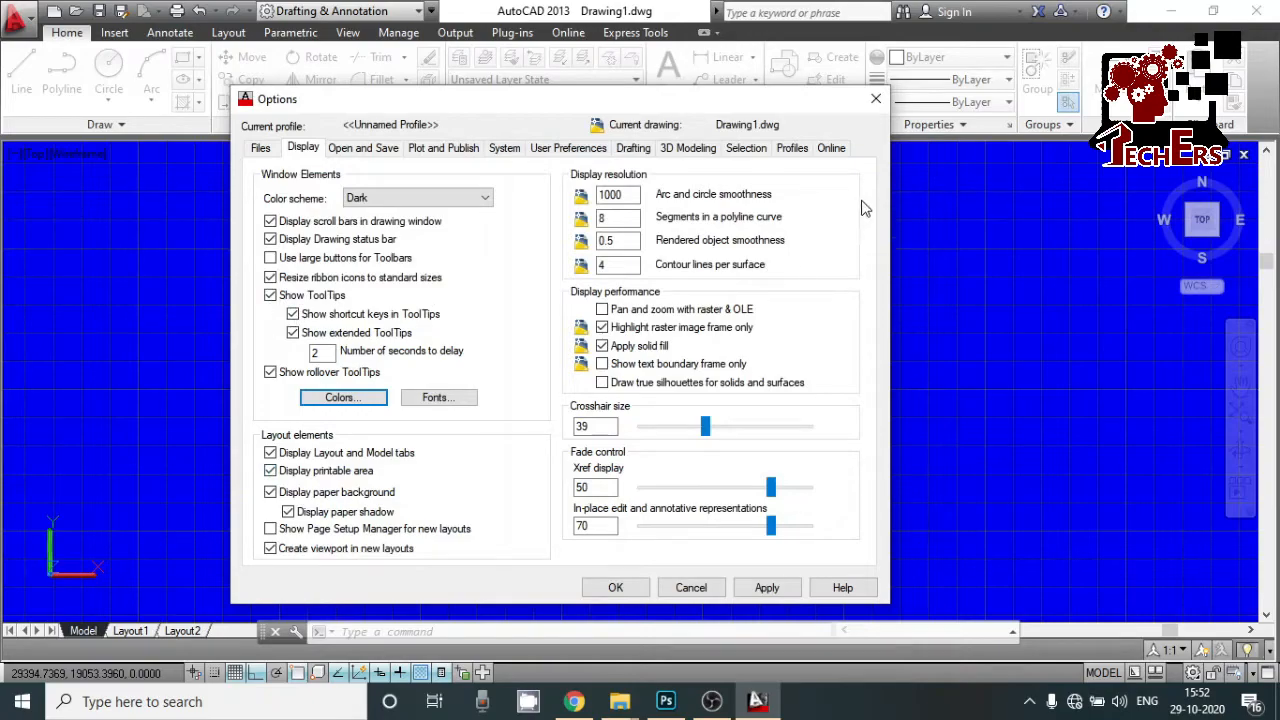
# Set the 3D parallel projection uniform background to White, apply it and close the options.
pyautogui.click(345, 398)
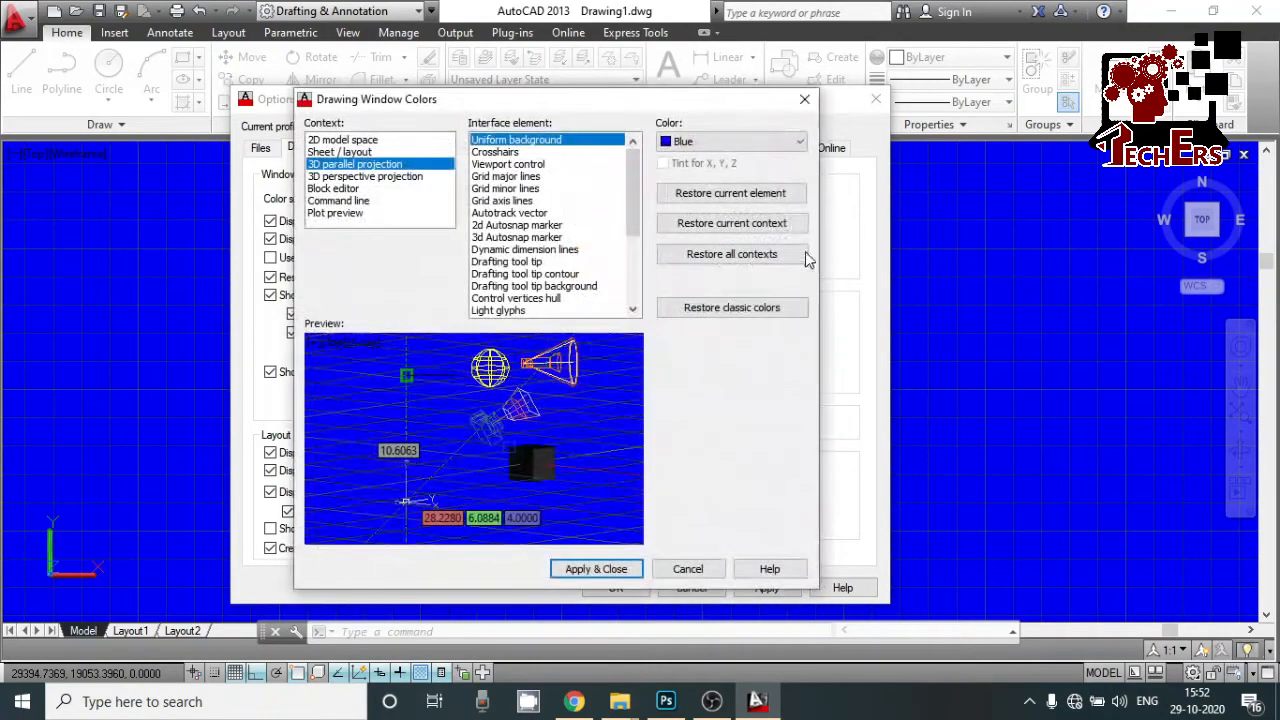
pyautogui.click(699, 143)
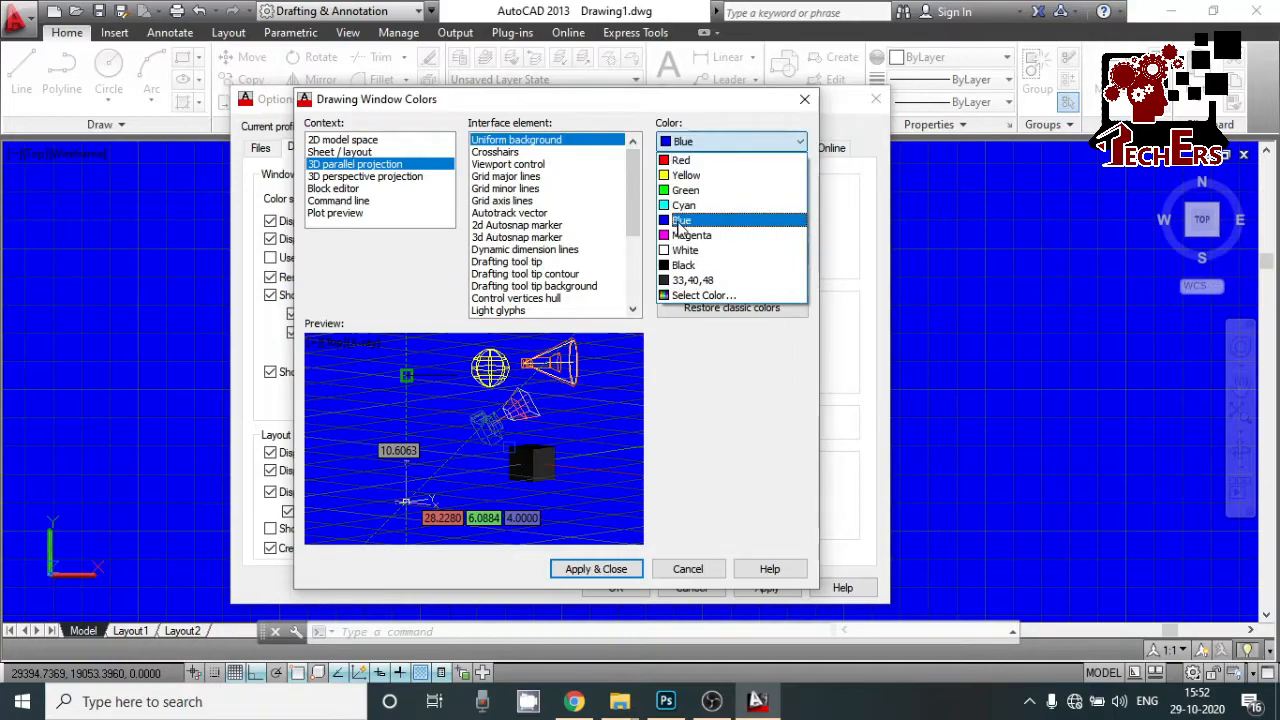
pyautogui.click(673, 252)
pyautogui.click(596, 569)
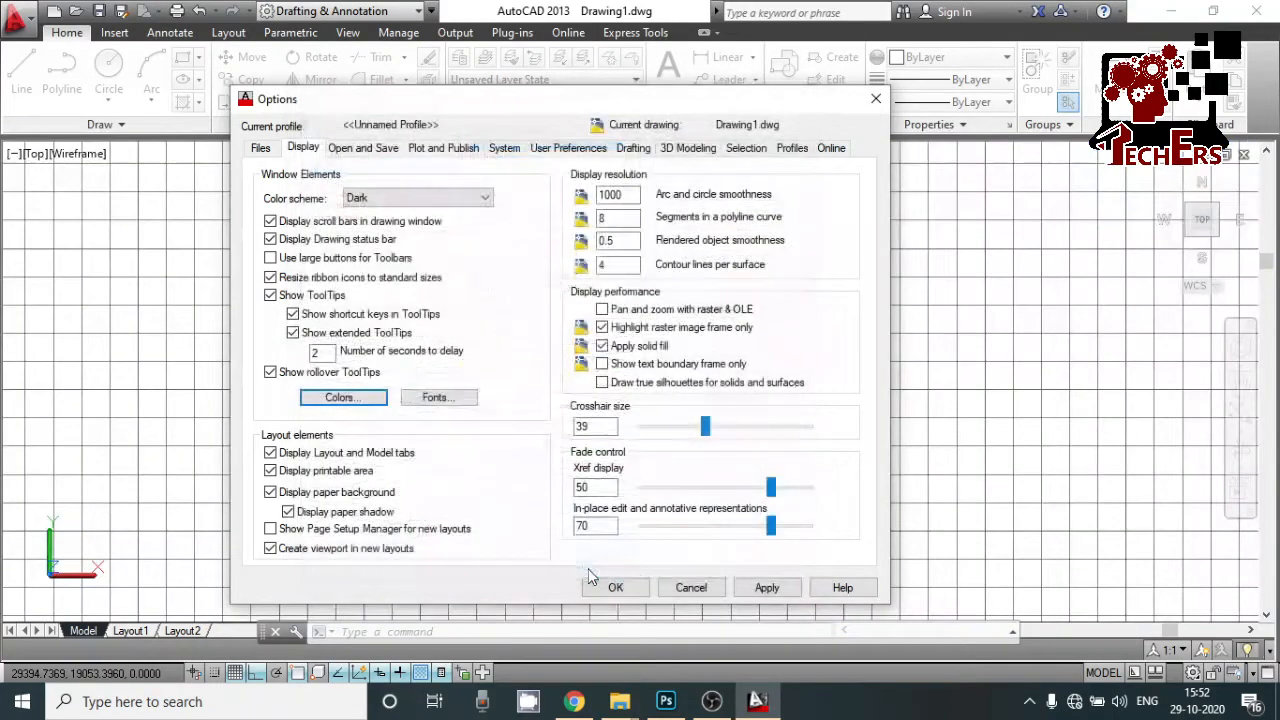
pyautogui.click(613, 586)
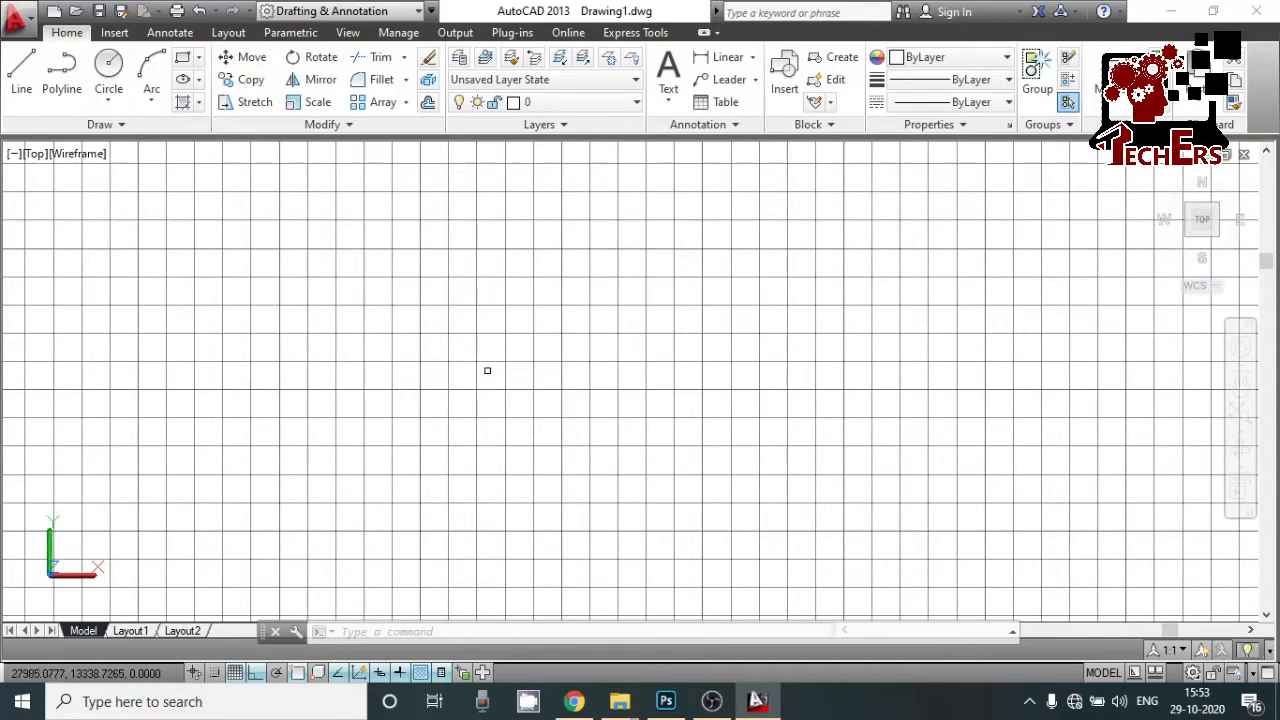
# Reopen the display options and change the crosshair size.
pyautogui.rightClick(460, 285)
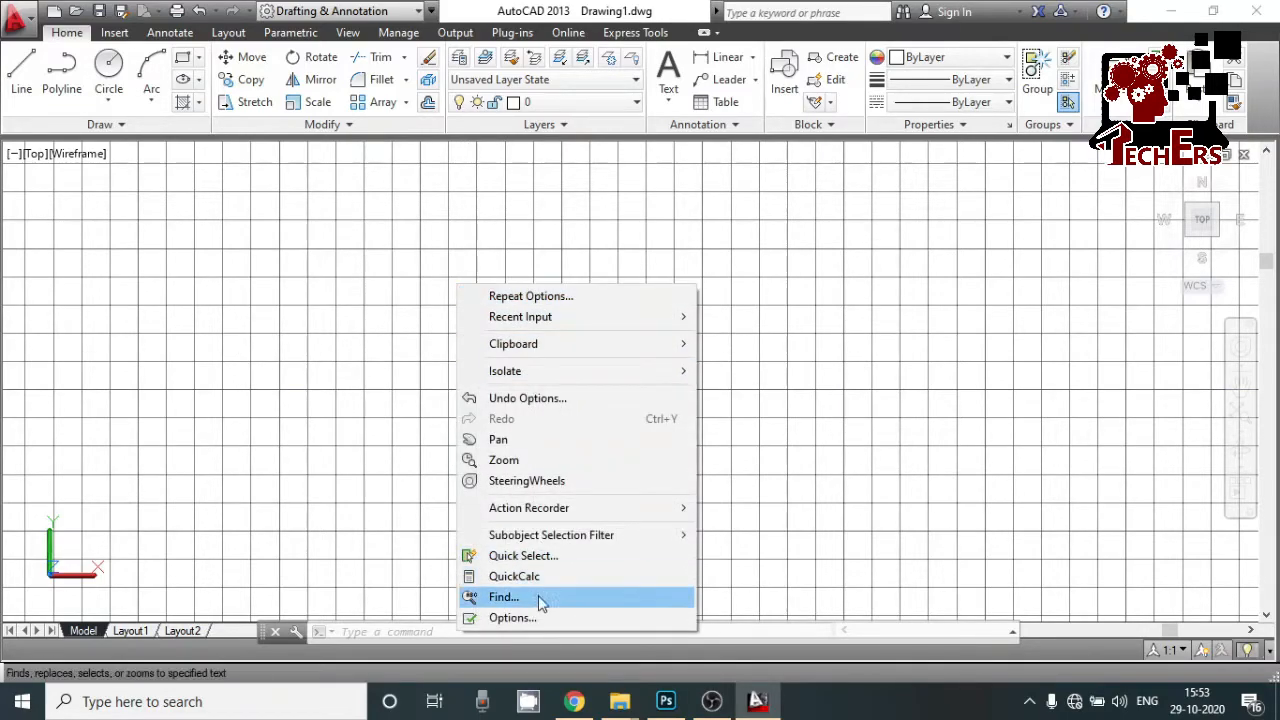
pyautogui.click(511, 616)
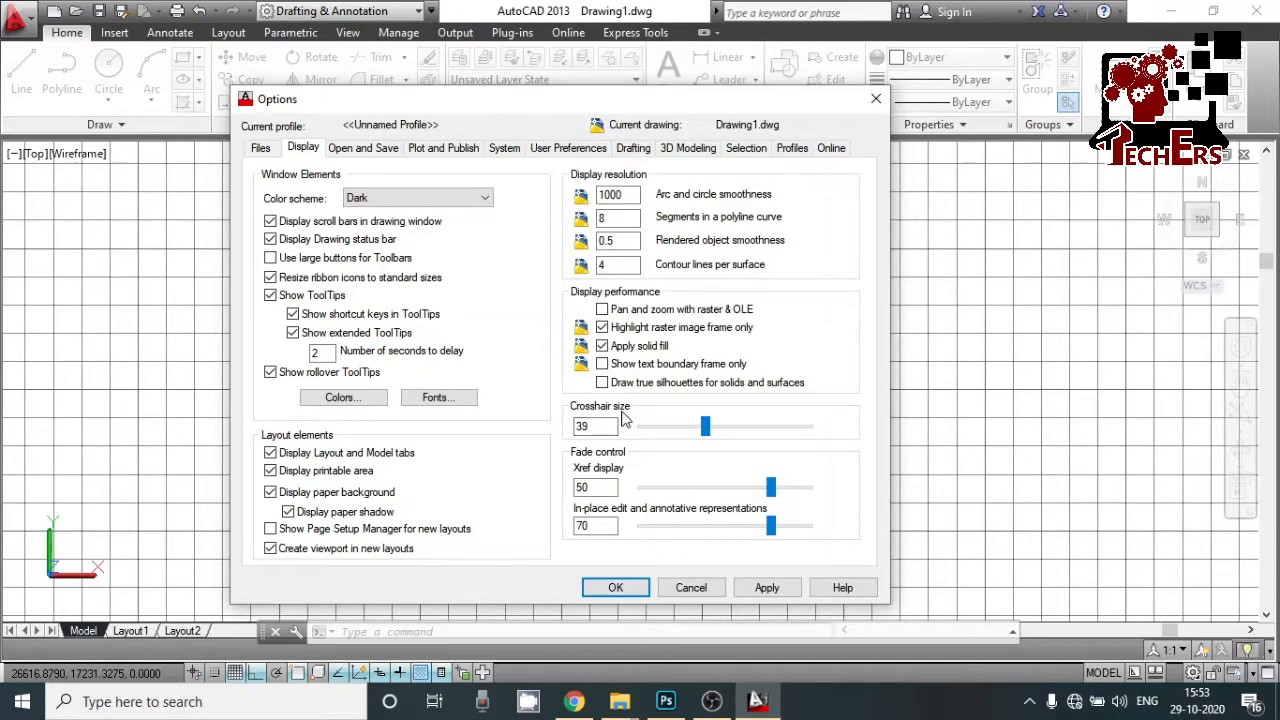
pyautogui.moveTo(596, 426); pyautogui.dragTo(567, 426)
pyautogui.press('Return')
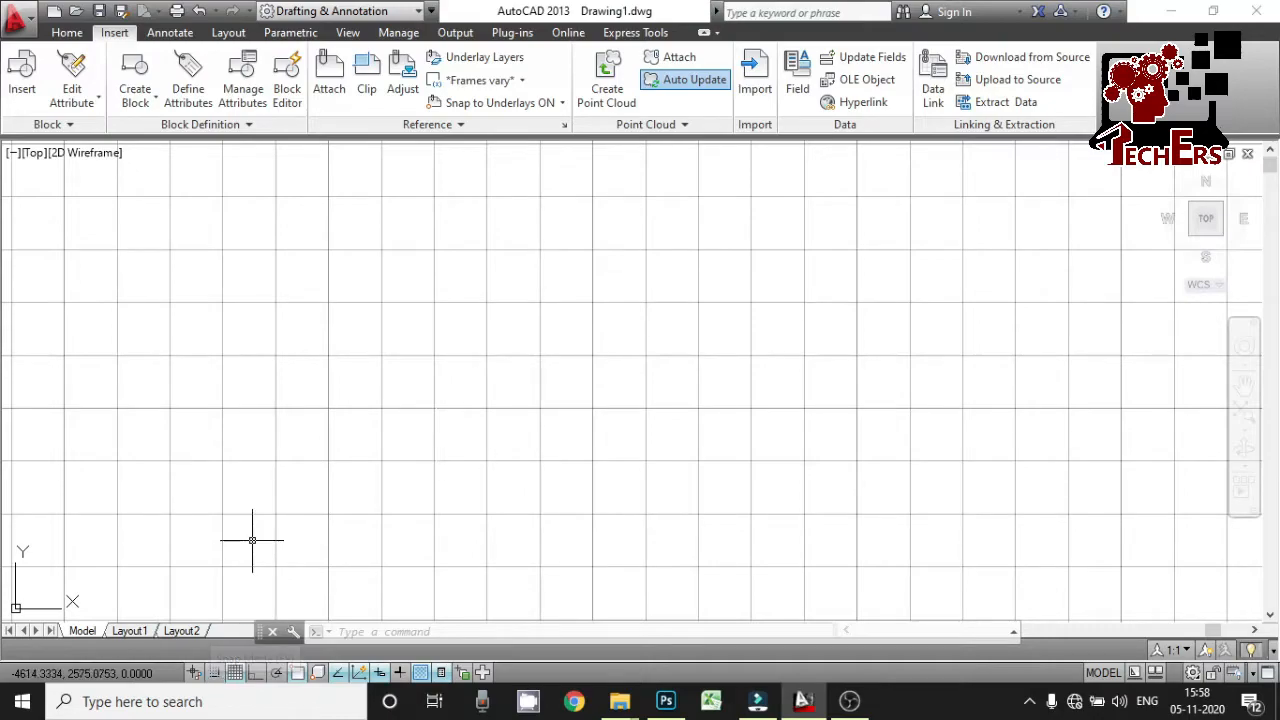
# With the grid off and snap on, draw connected lines from -4590,2590: 10 up, 30 right, 10 down and 20 back left.
pyautogui.click(235, 673)
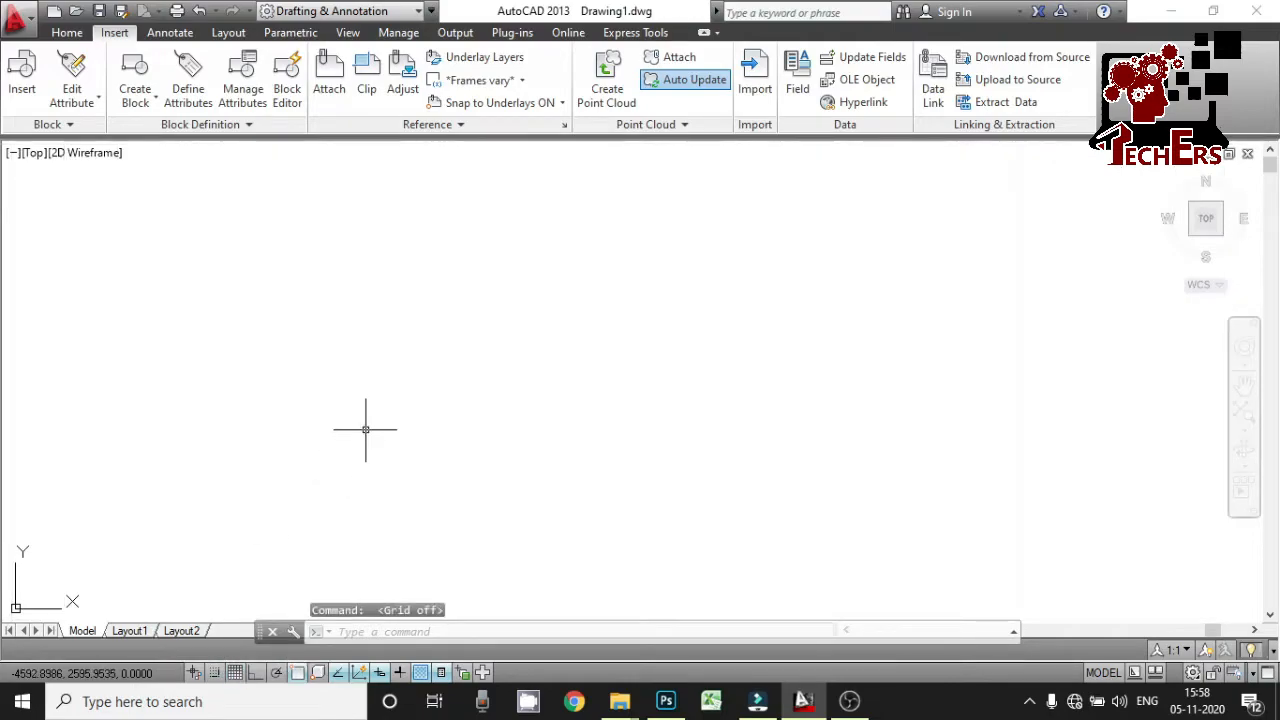
pyautogui.click(214, 673)
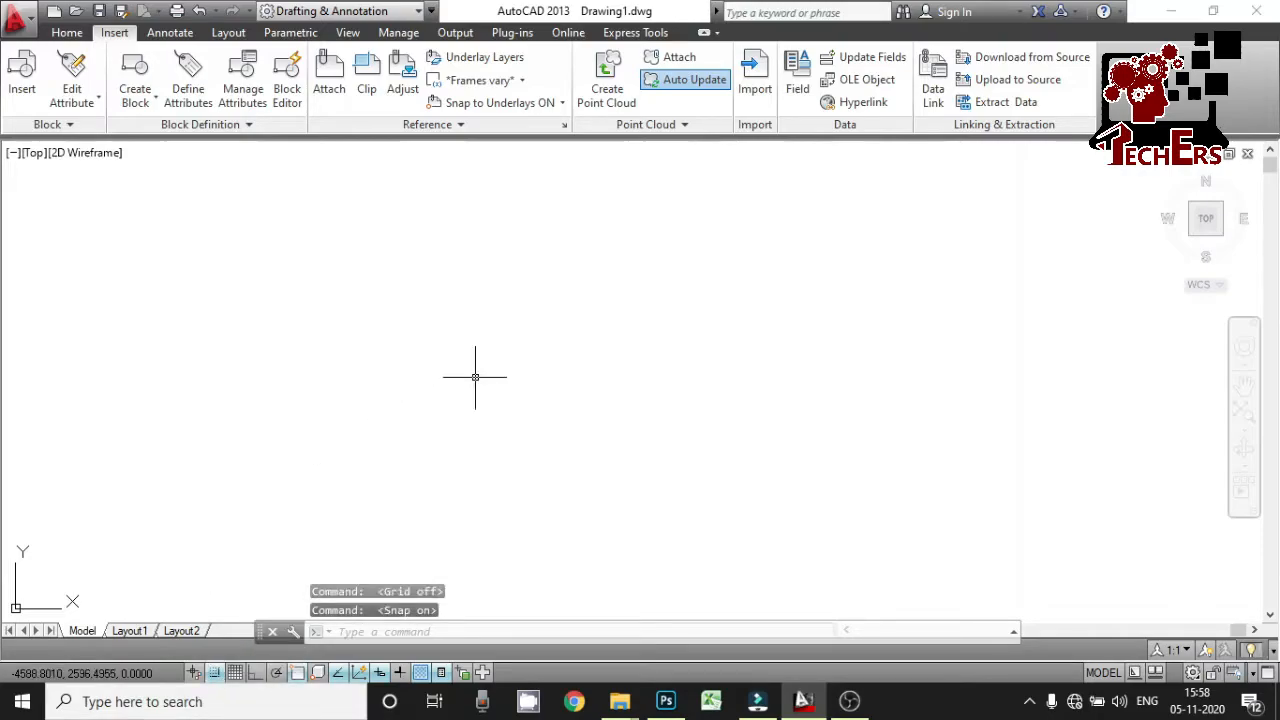
pyautogui.write('L')
pyautogui.press('Return')
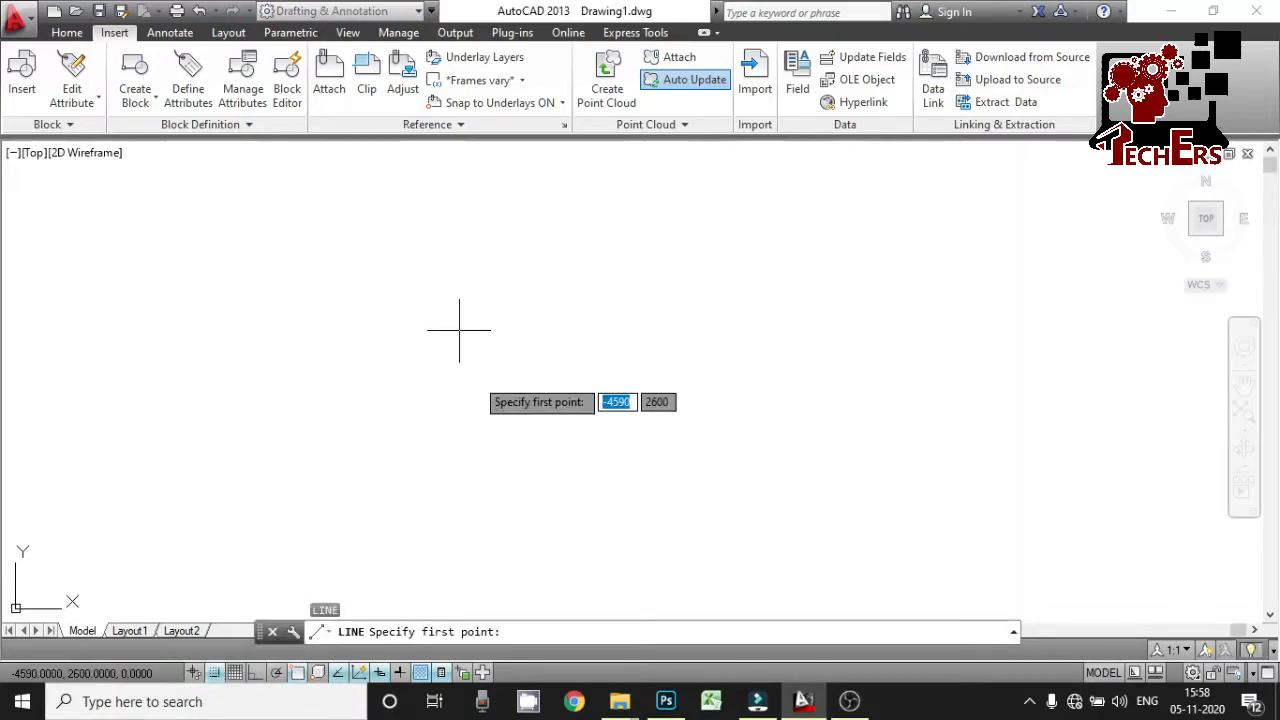
pyautogui.click(459, 464)
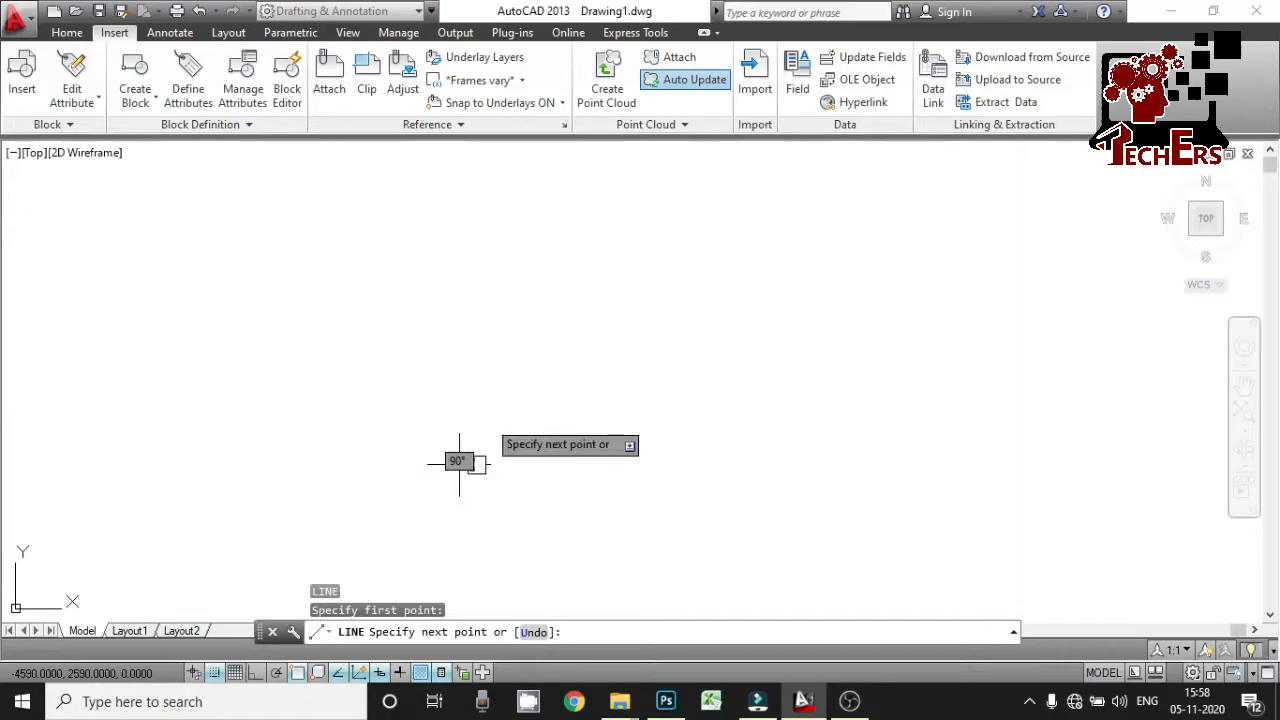
pyautogui.click(459, 329)
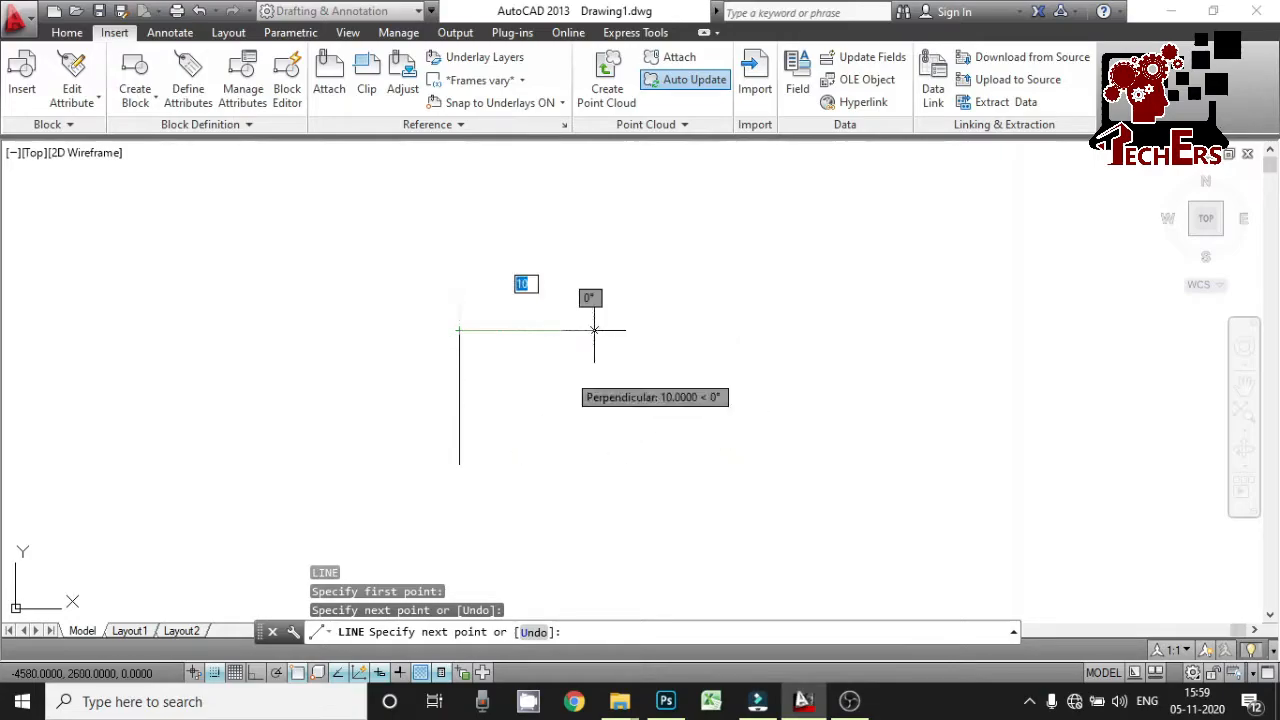
pyautogui.click(728, 329)
pyautogui.click(863, 329)
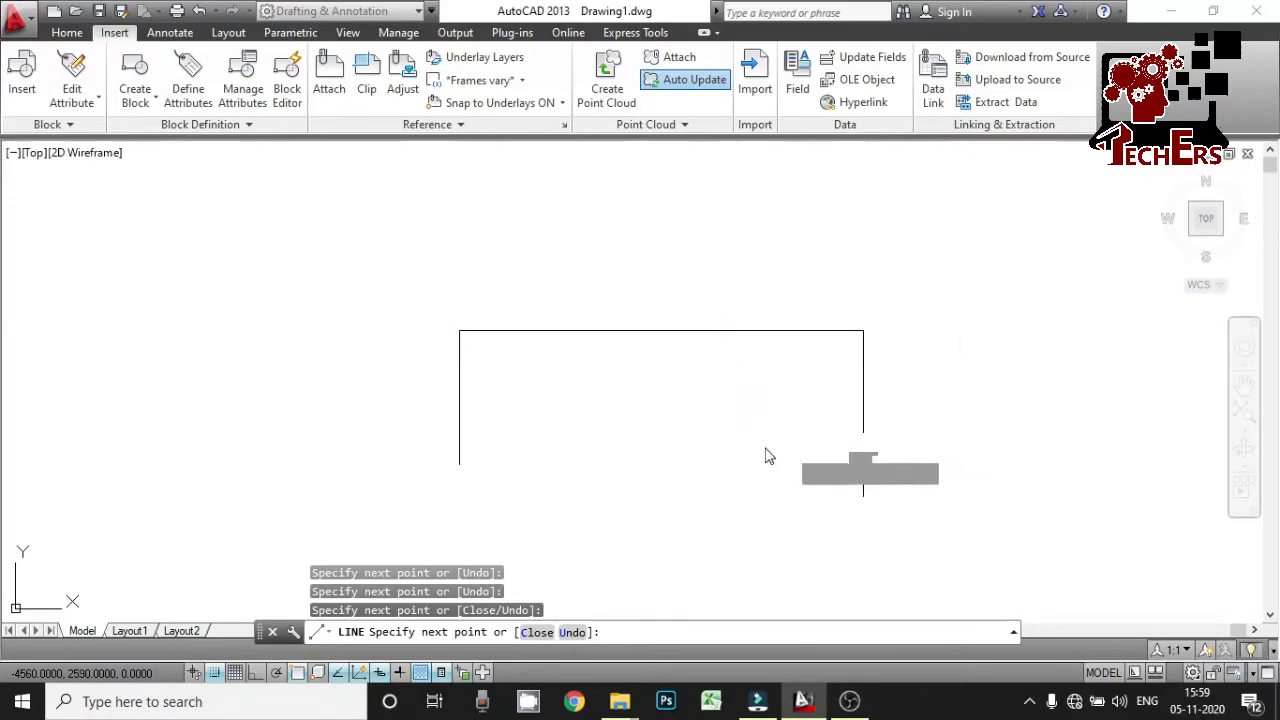
pyautogui.click(863, 464)
pyautogui.click(594, 464)
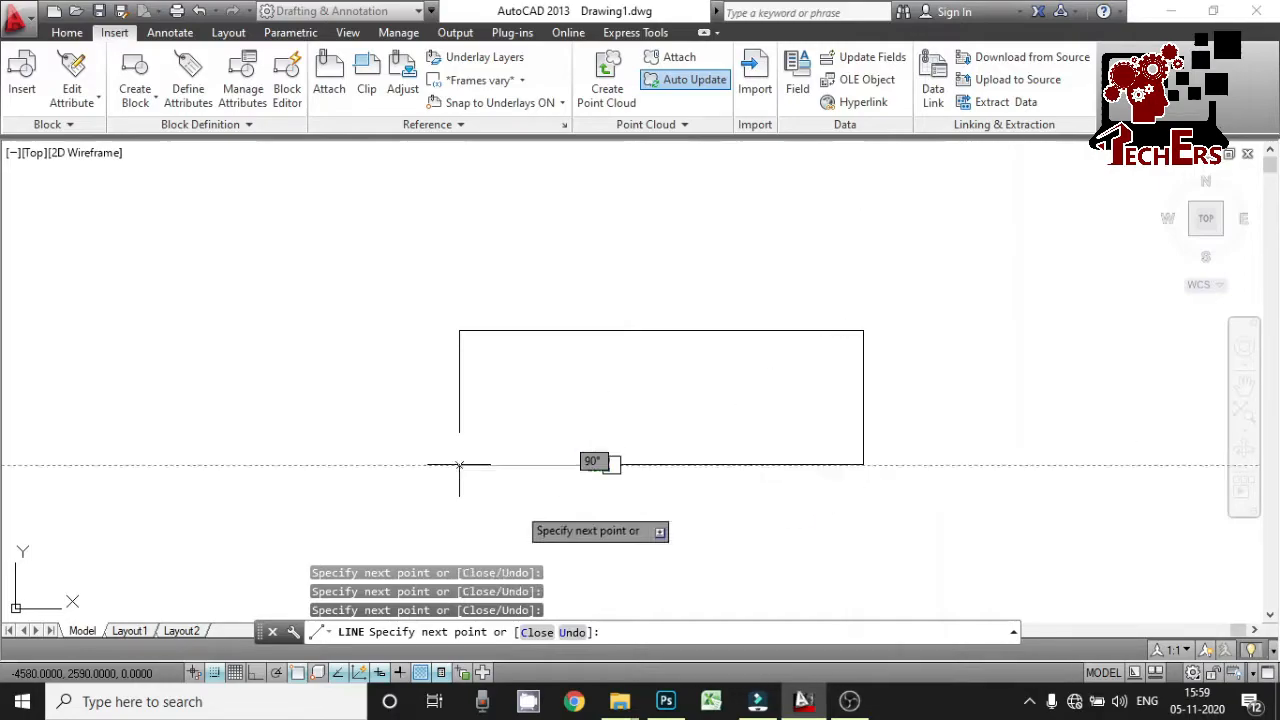
# Turn snap off and continue the line with six freehand slanted segments across the rectangular outline, then end the command.
pyautogui.click(214, 674)
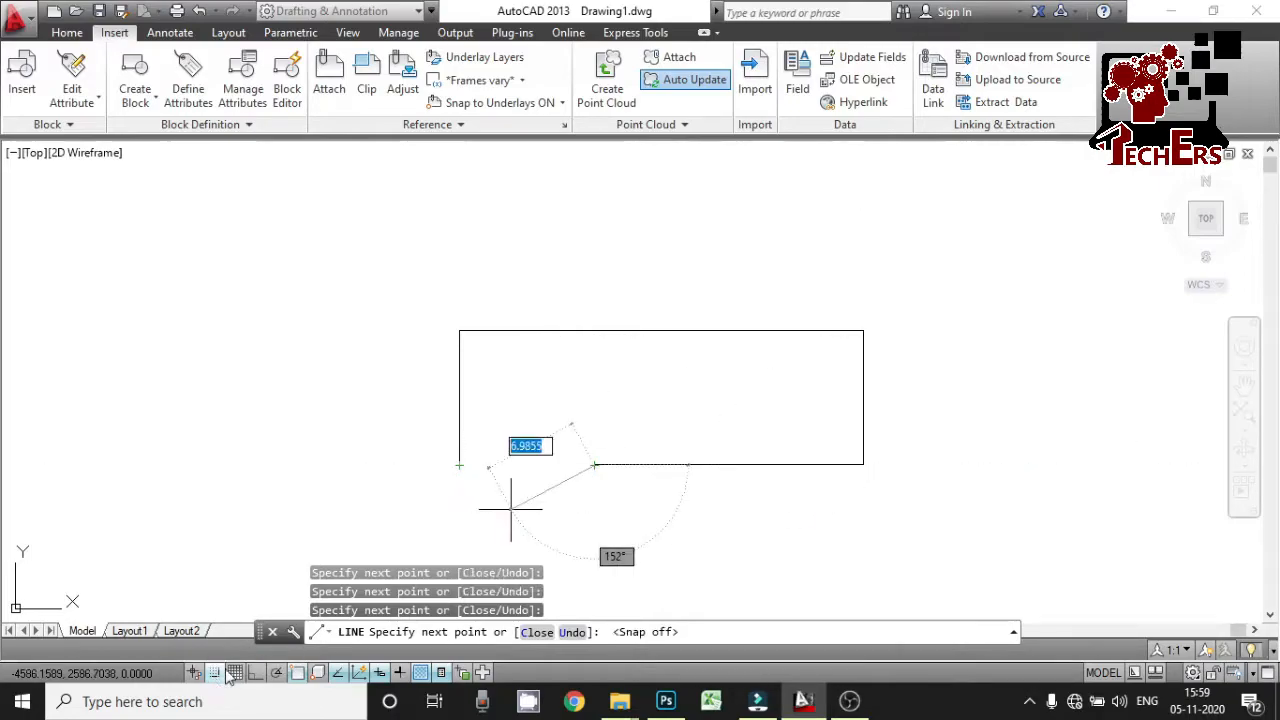
pyautogui.click(639, 438)
pyautogui.click(702, 396)
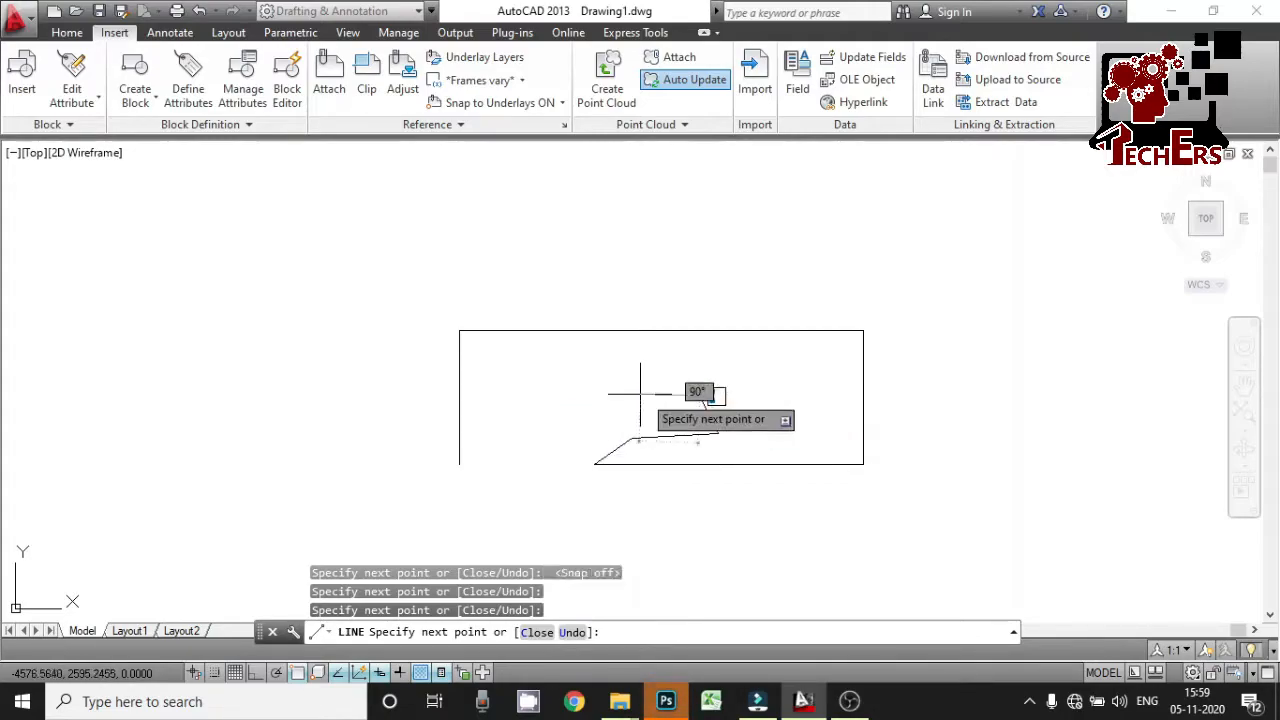
pyautogui.click(560, 385)
pyautogui.click(613, 275)
pyautogui.click(743, 267)
pyautogui.click(383, 484)
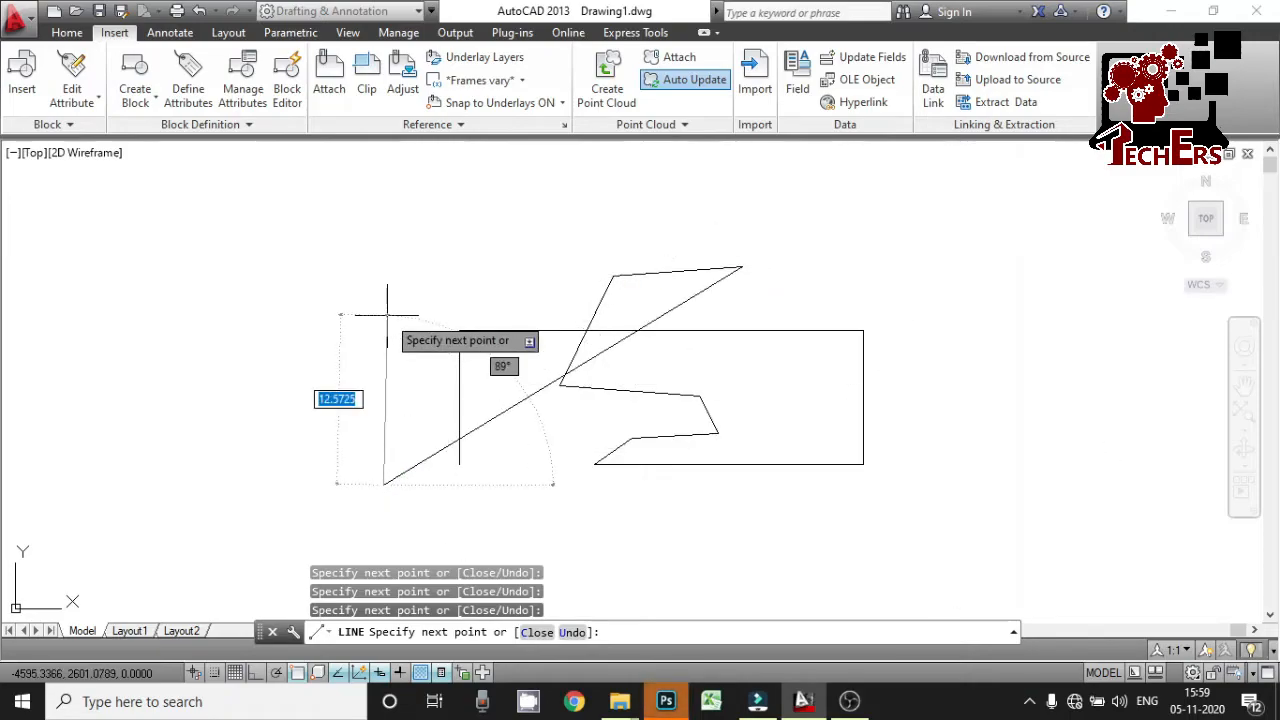
pyautogui.press('Escape')
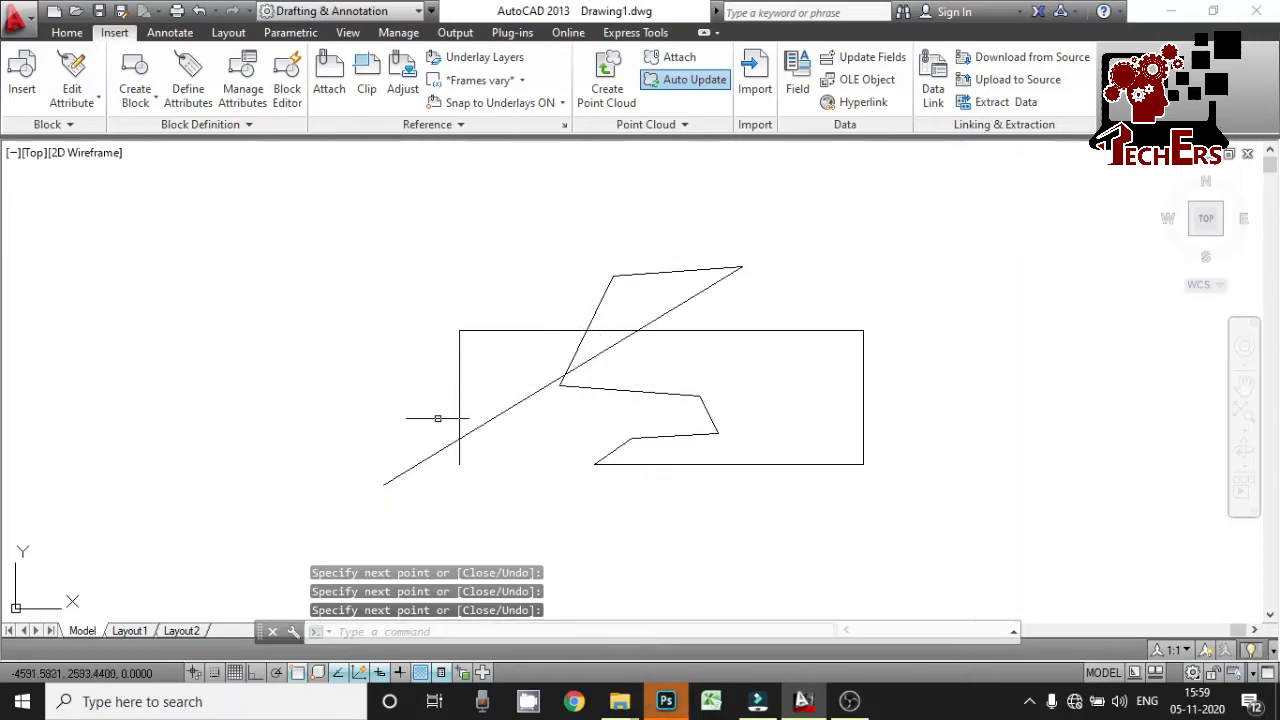
# Examine the snap and grid spacing values in the drafting settings and close them.
pyautogui.rightClick(220, 674)
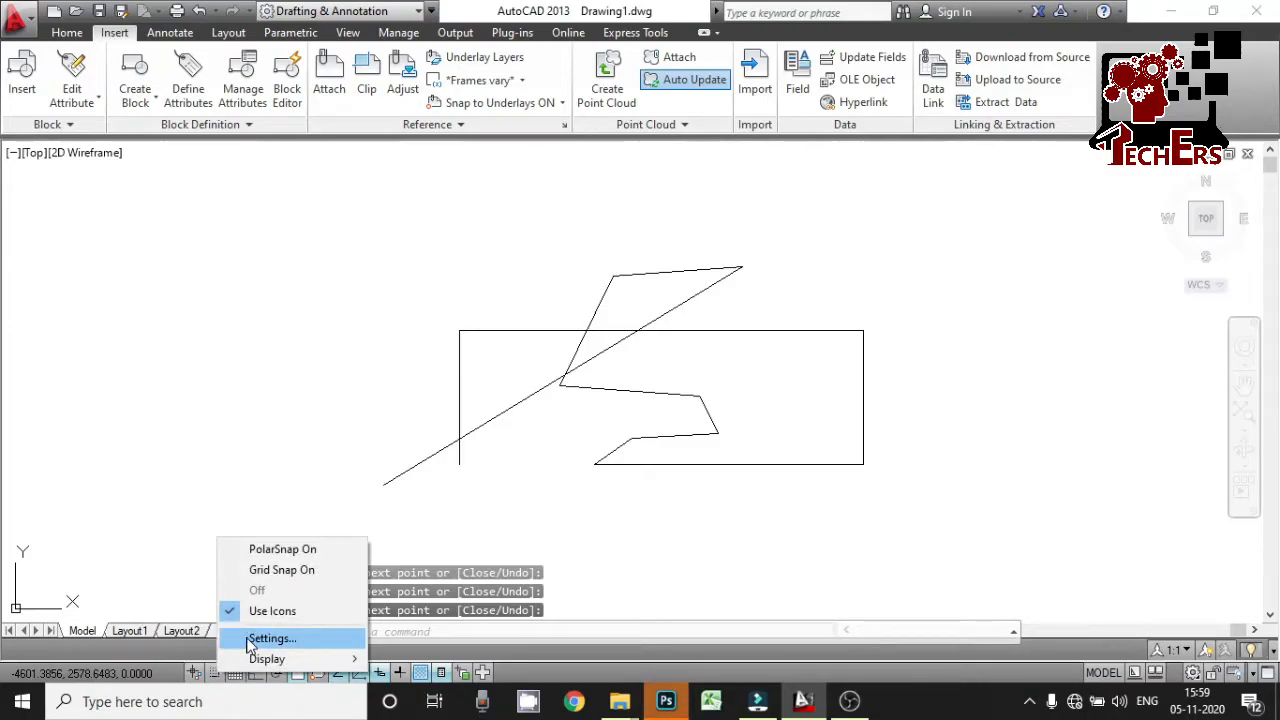
pyautogui.click(251, 638)
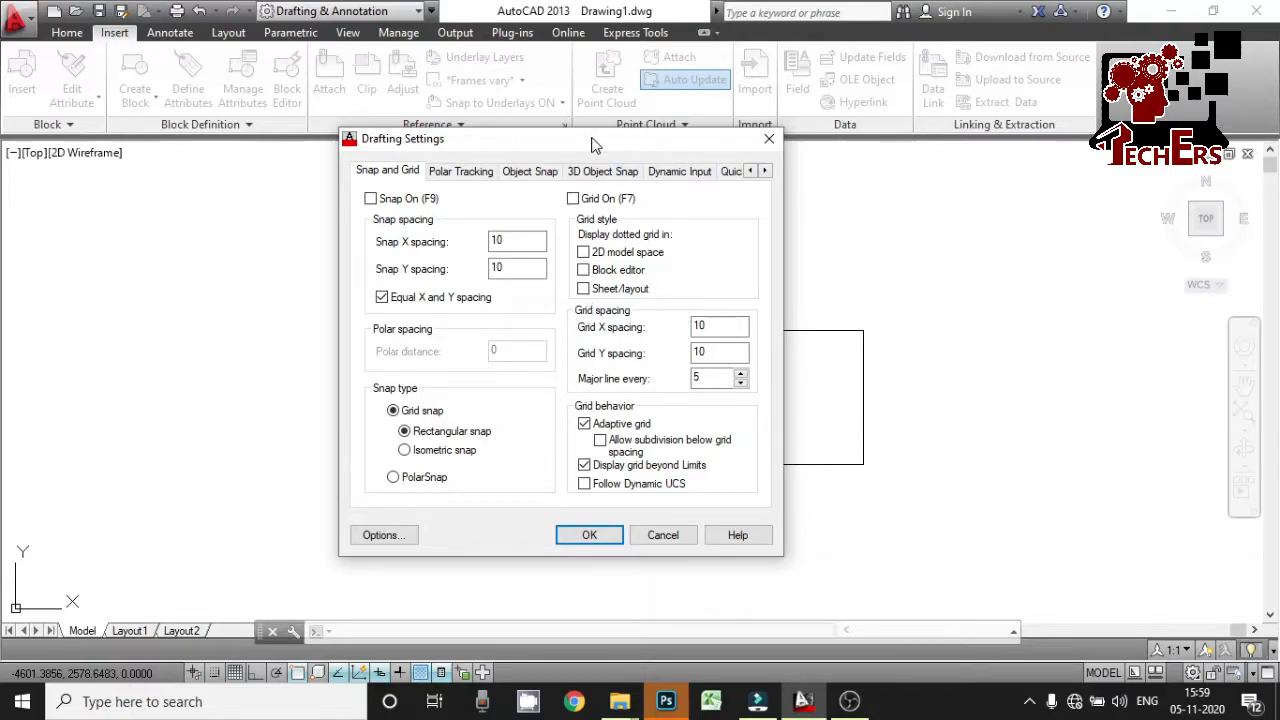
pyautogui.moveTo(594, 146); pyautogui.dragTo(364, 135)
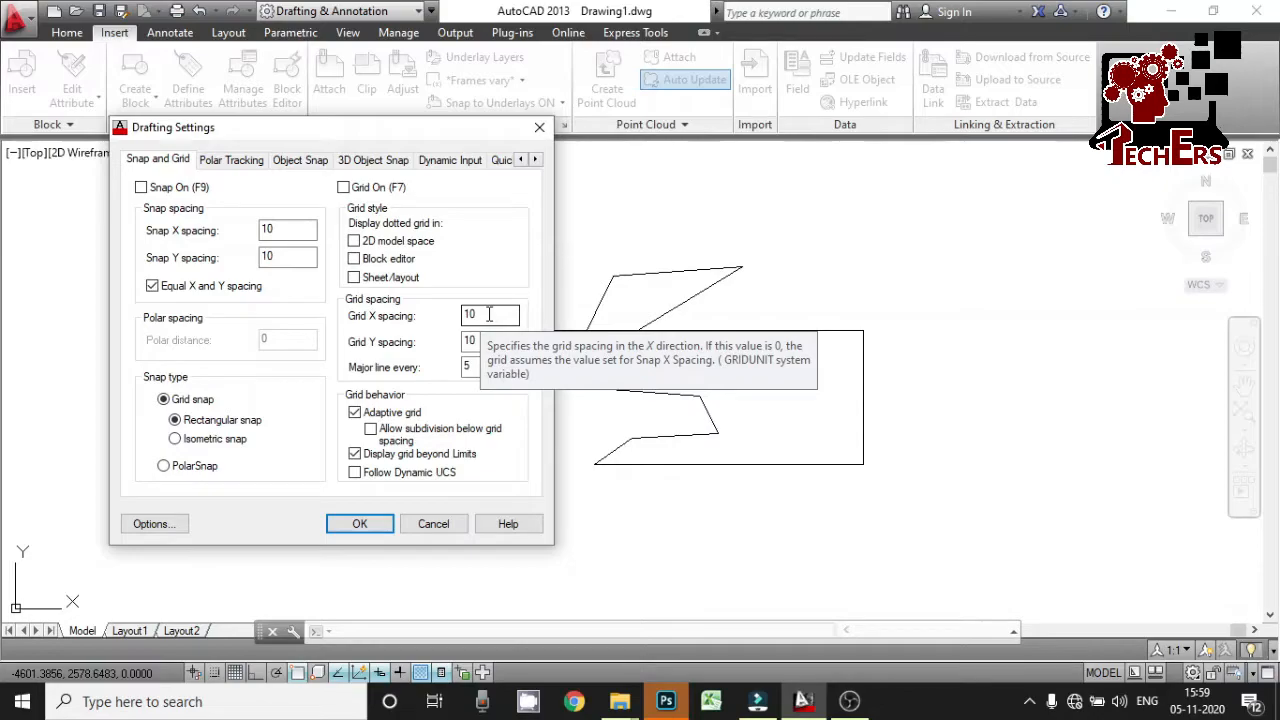
pyautogui.click(360, 523)
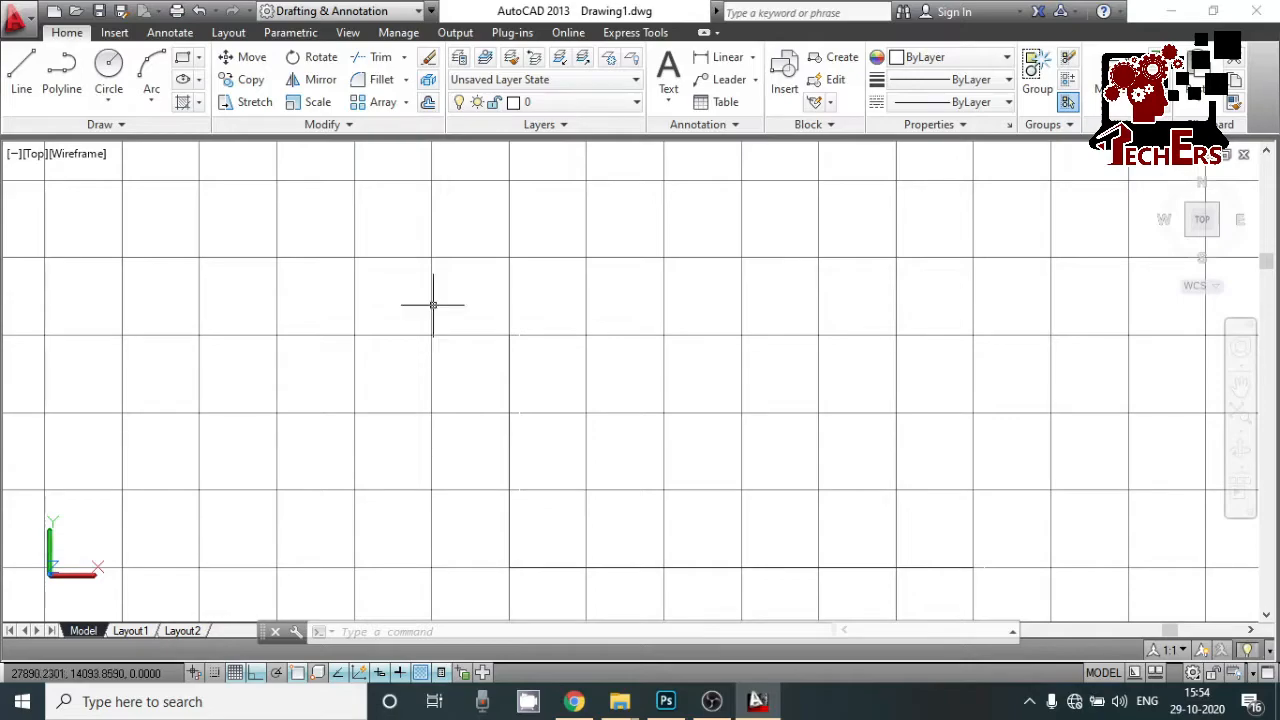
# Turn the grid display off, then switch it on and back off.
pyautogui.click(240, 676)
pyautogui.scroll(-5, 271, 380)
pyautogui.moveTo(487, 367); pyautogui.dragTo(351, 473, button='middle')
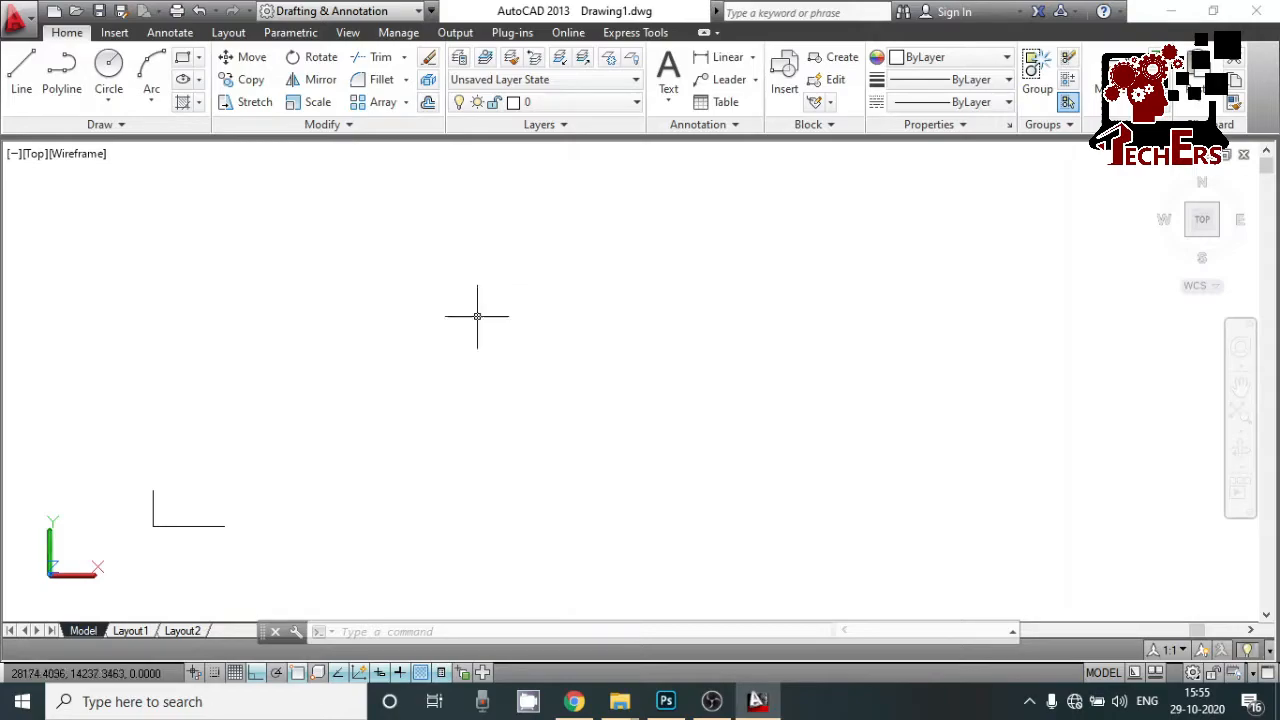
pyautogui.click(234, 672)
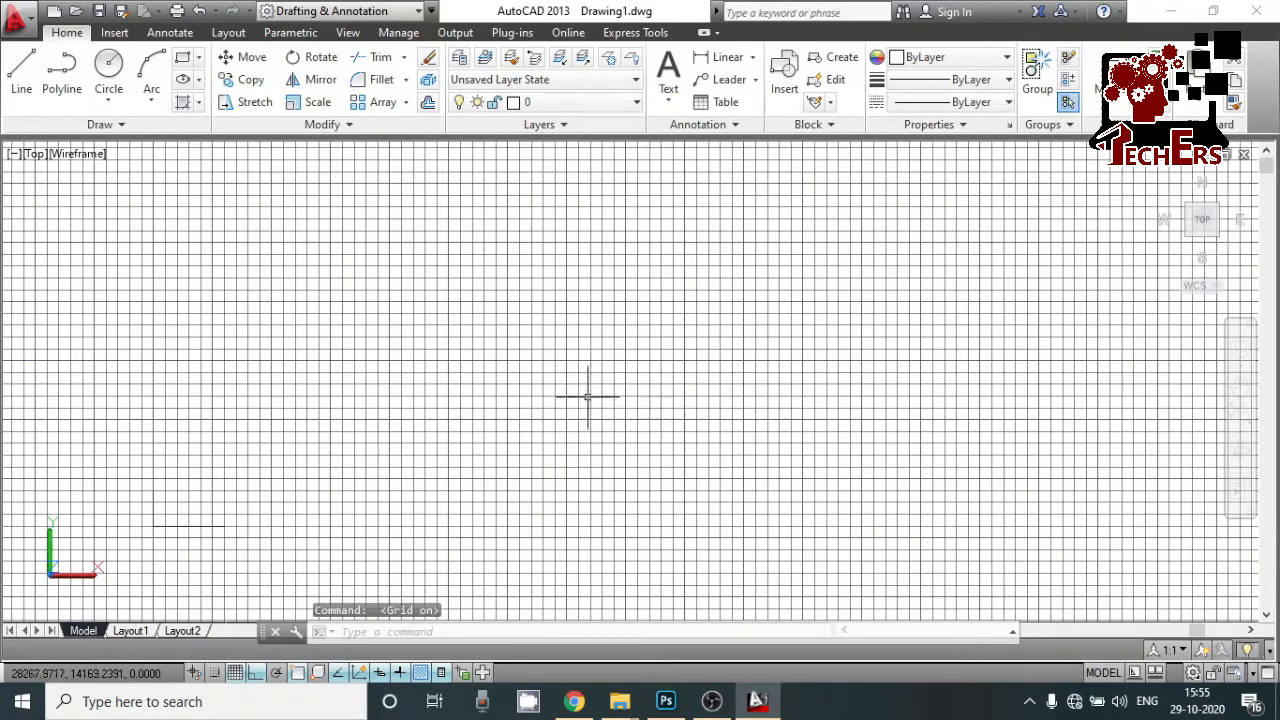
pyautogui.click(234, 672)
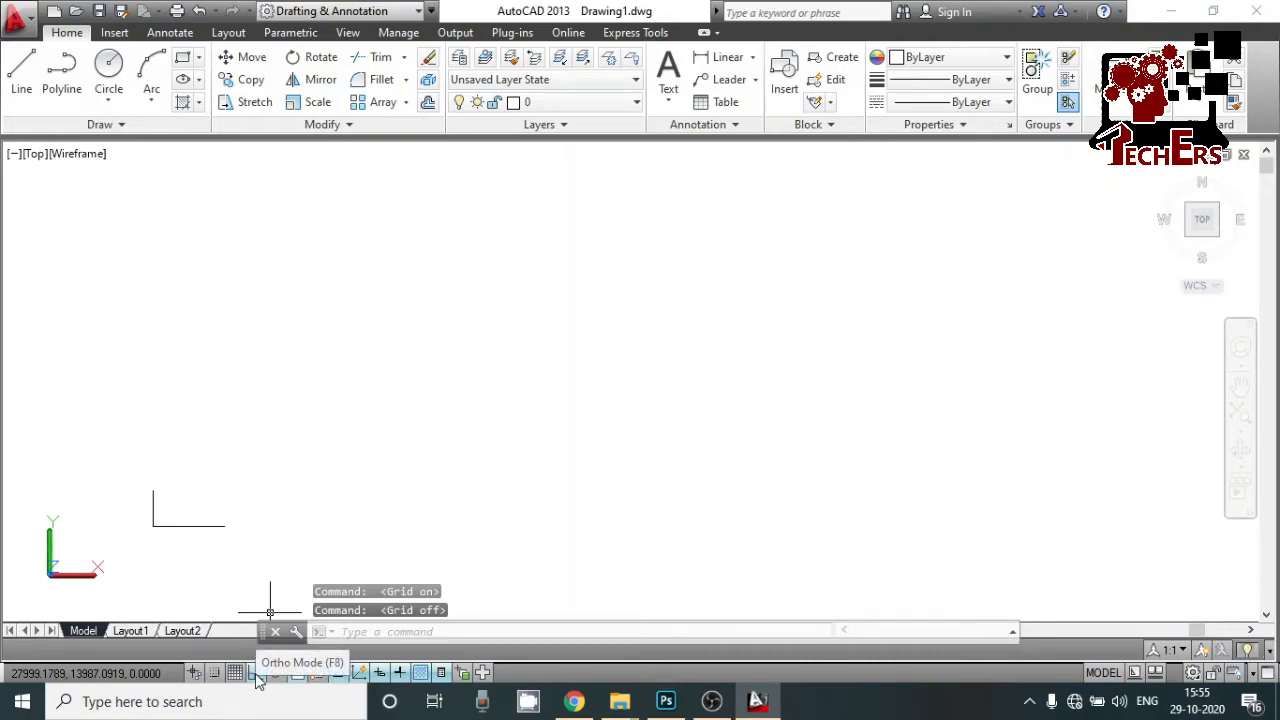
# With ortho mode on, draw four connected line segments in the empty area: right, up, left, and down past the first segment.
pyautogui.write('l')
pyautogui.press('Return')
pyautogui.click(337, 348)
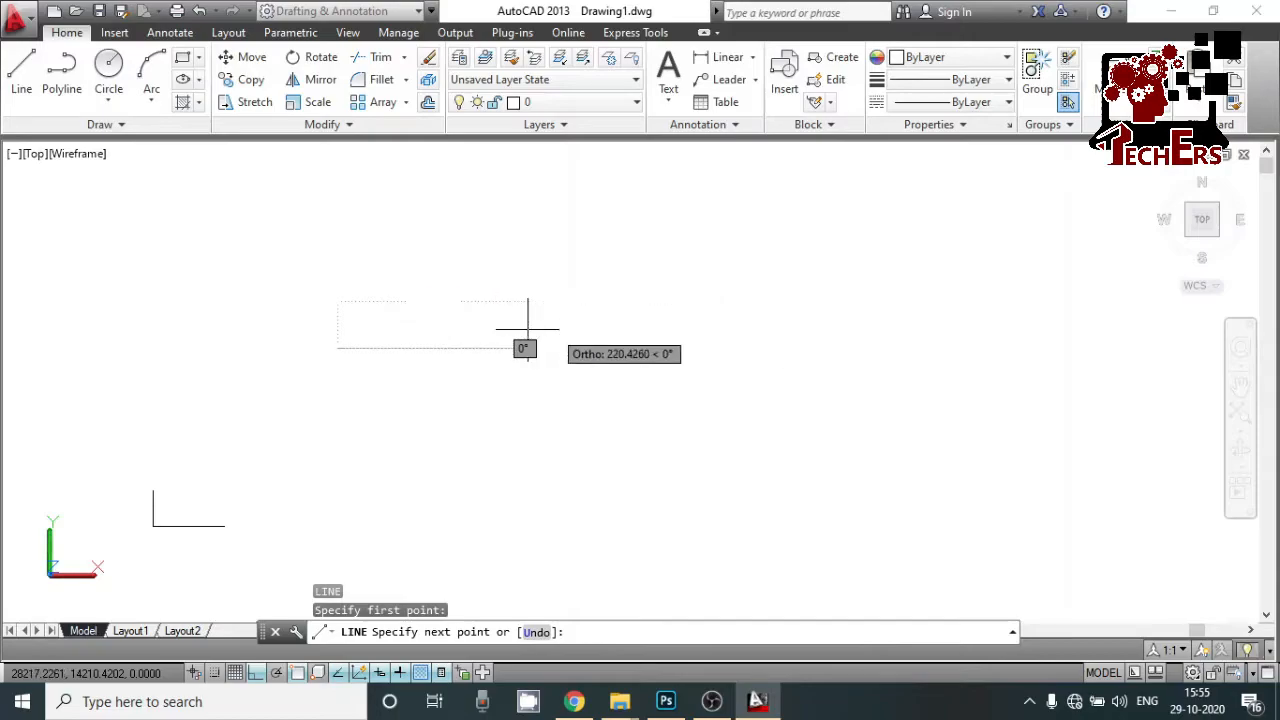
pyautogui.click(768, 344)
pyautogui.click(719, 184)
pyautogui.moveTo(429, 268); pyautogui.dragTo(305, 343, button='middle')
pyautogui.click(285, 284)
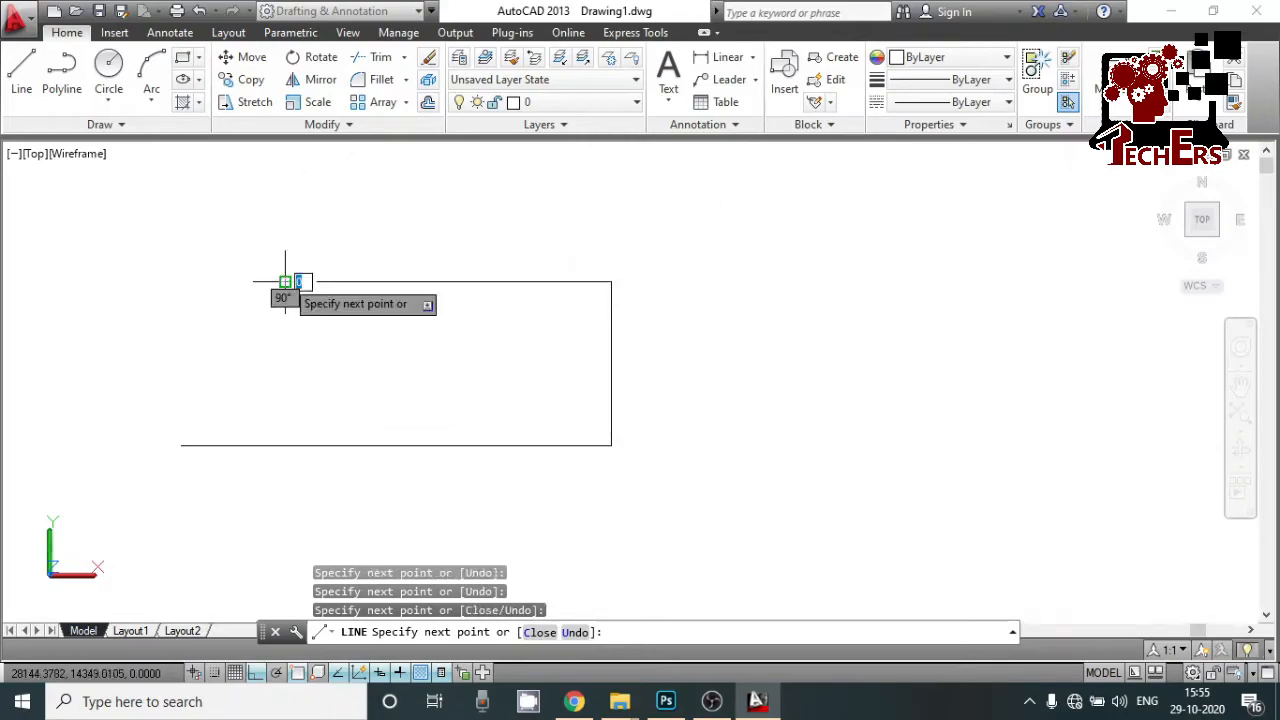
pyautogui.click(286, 505)
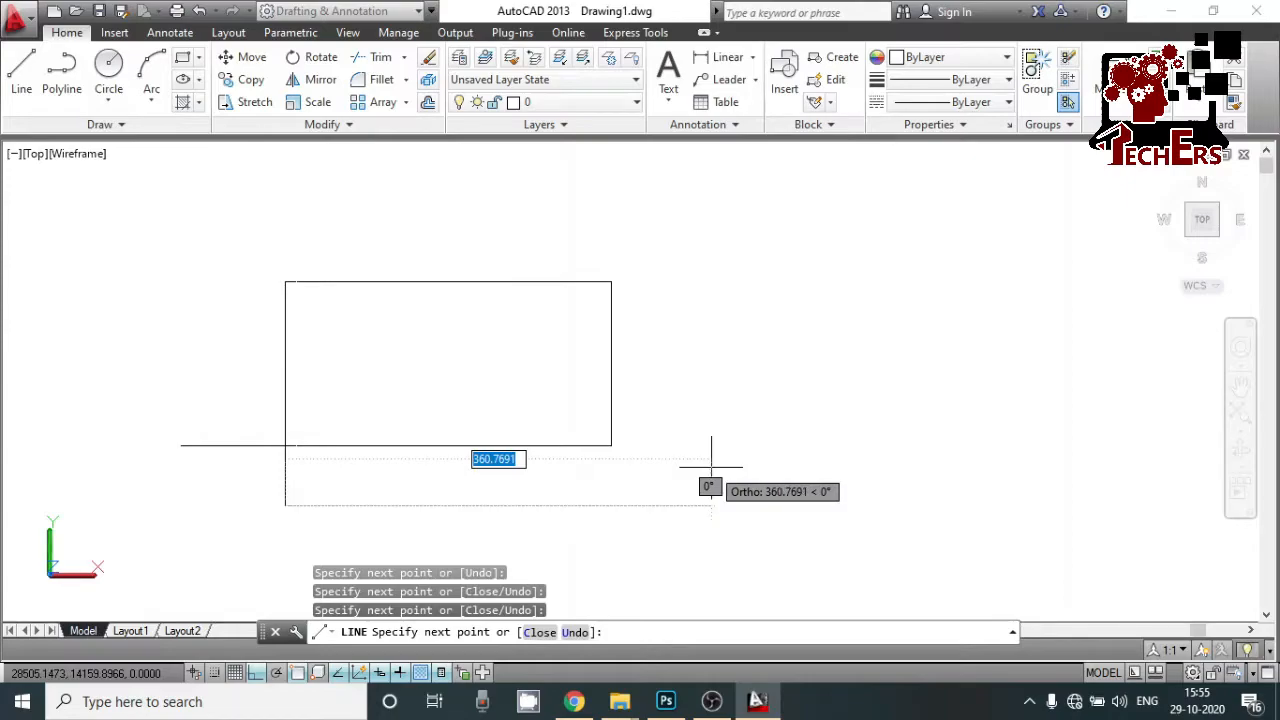
# Turn ortho mode off and continue the line with five freehand slanted segments across and around the rectangular shape.
pyautogui.press('F8')
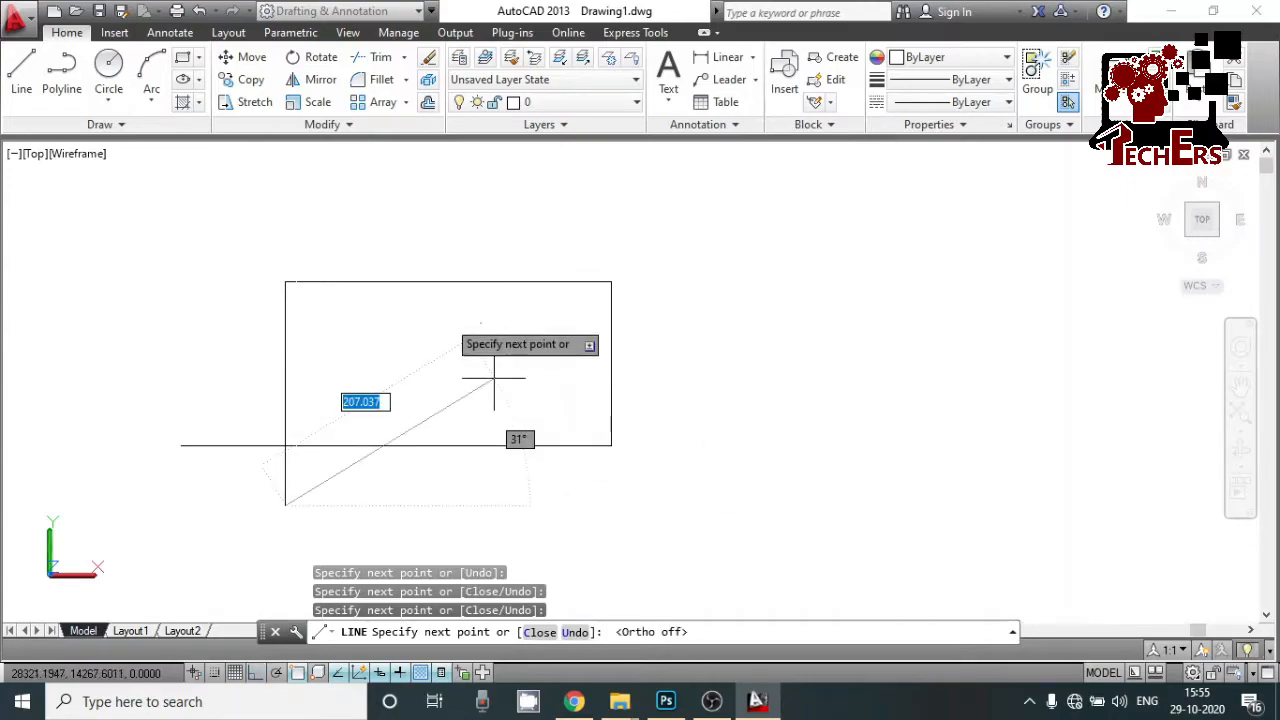
pyautogui.click(419, 341)
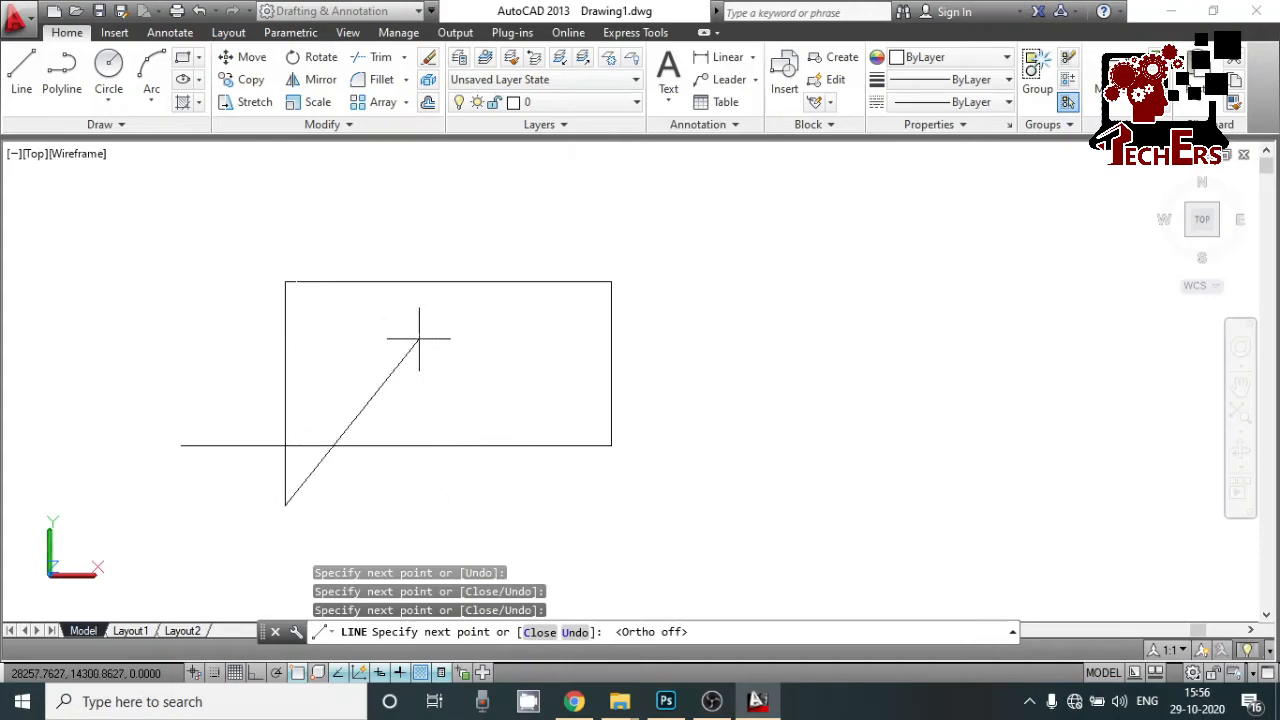
pyautogui.click(586, 508)
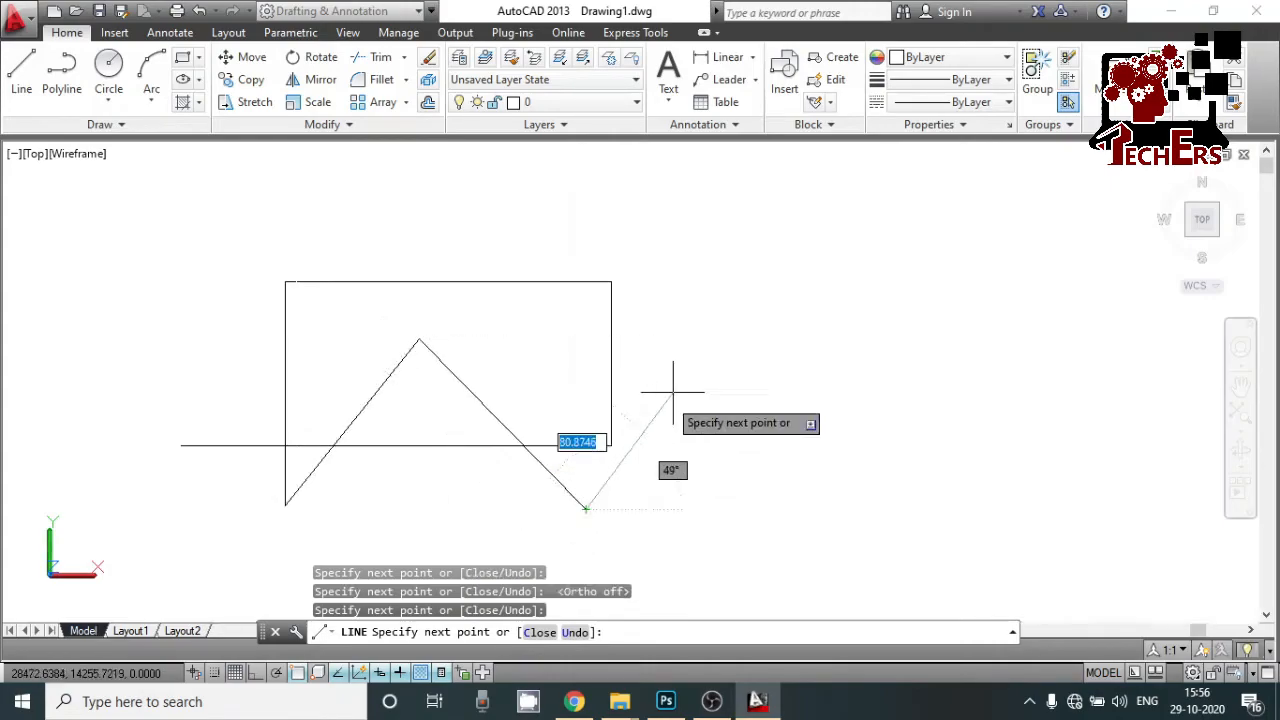
pyautogui.click(710, 319)
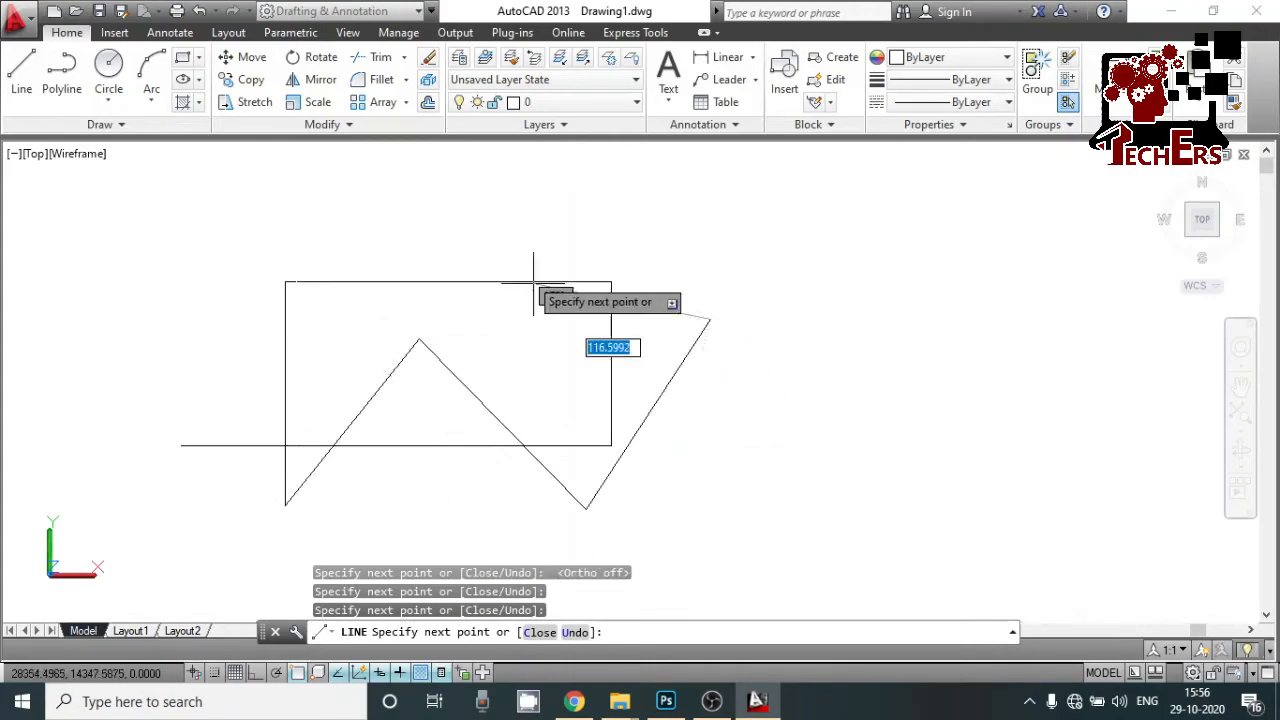
pyautogui.click(479, 219)
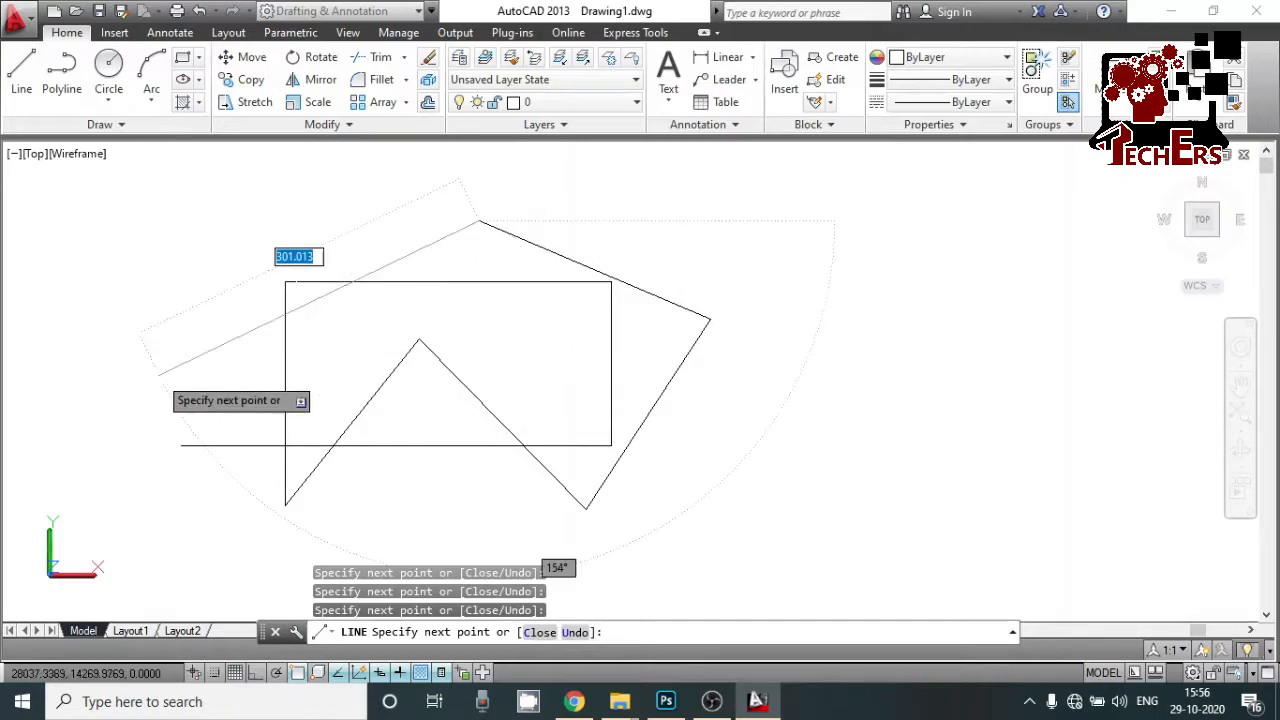
pyautogui.click(155, 374)
# Turn ortho mode back on, continue the line right across the shapes, up and back left, then end the command.
pyautogui.press('F8')
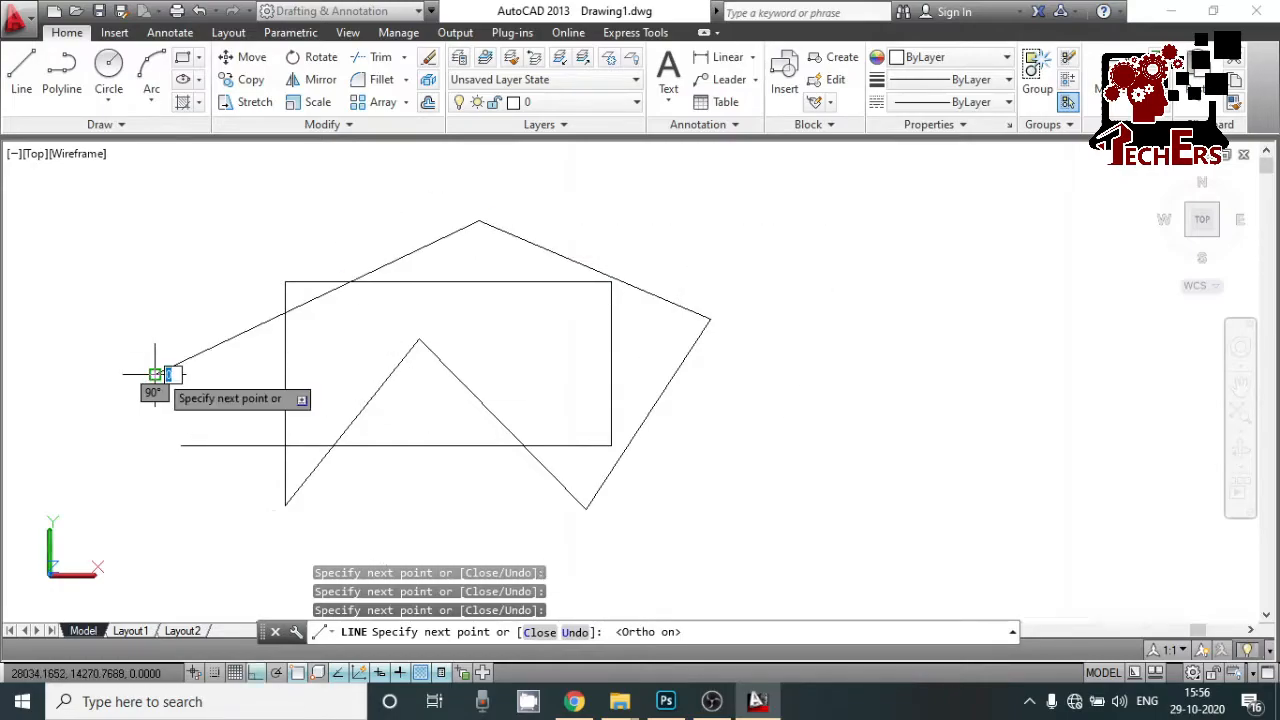
pyautogui.click(861, 374)
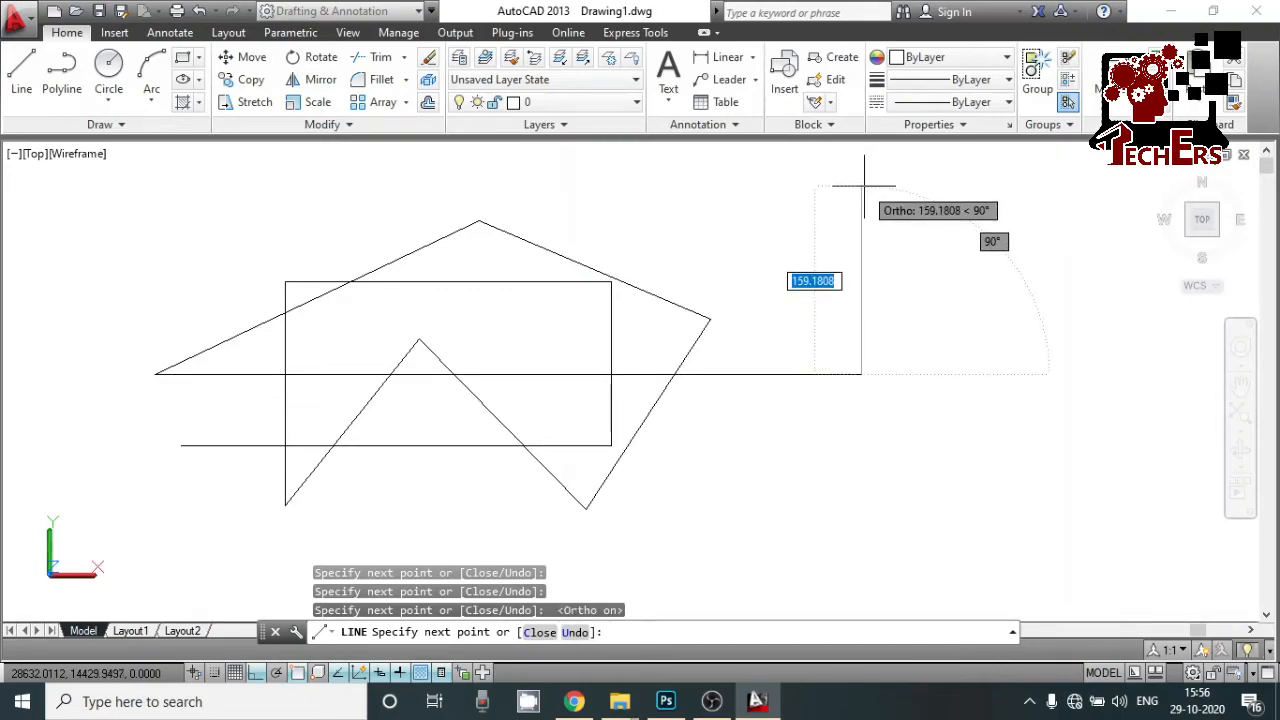
pyautogui.click(858, 207)
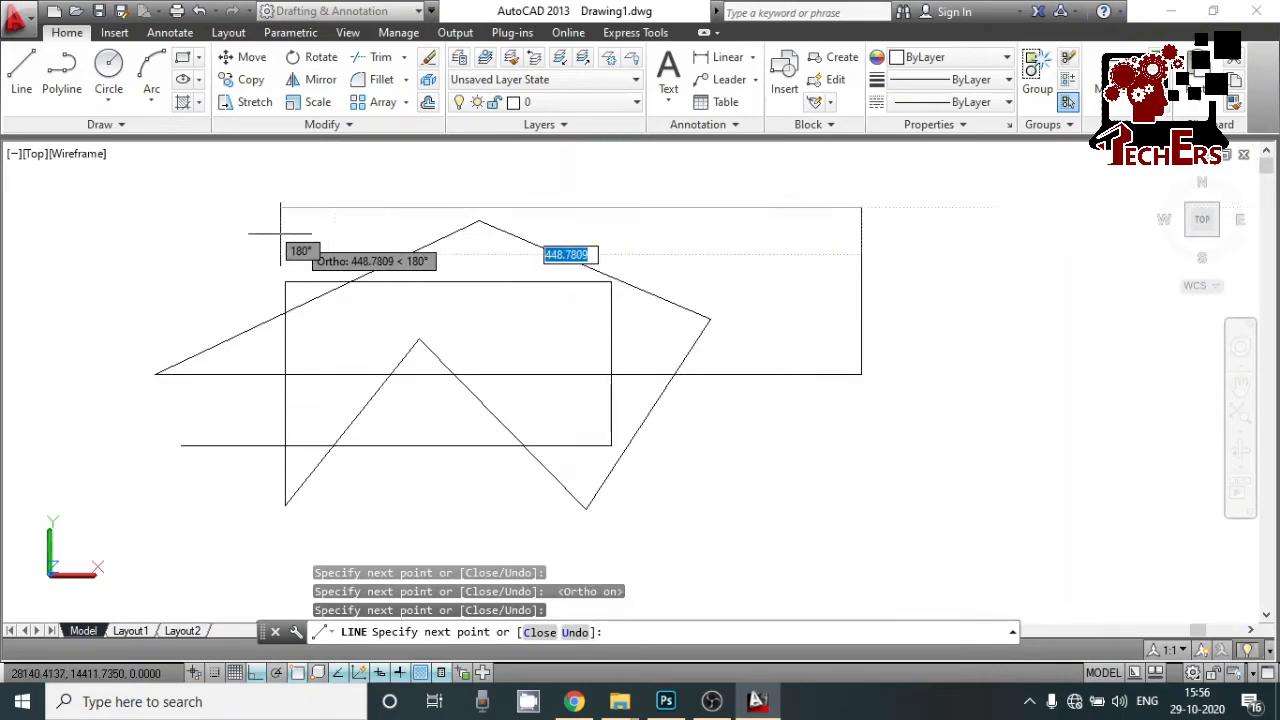
pyautogui.click(222, 207)
pyautogui.press('Return')
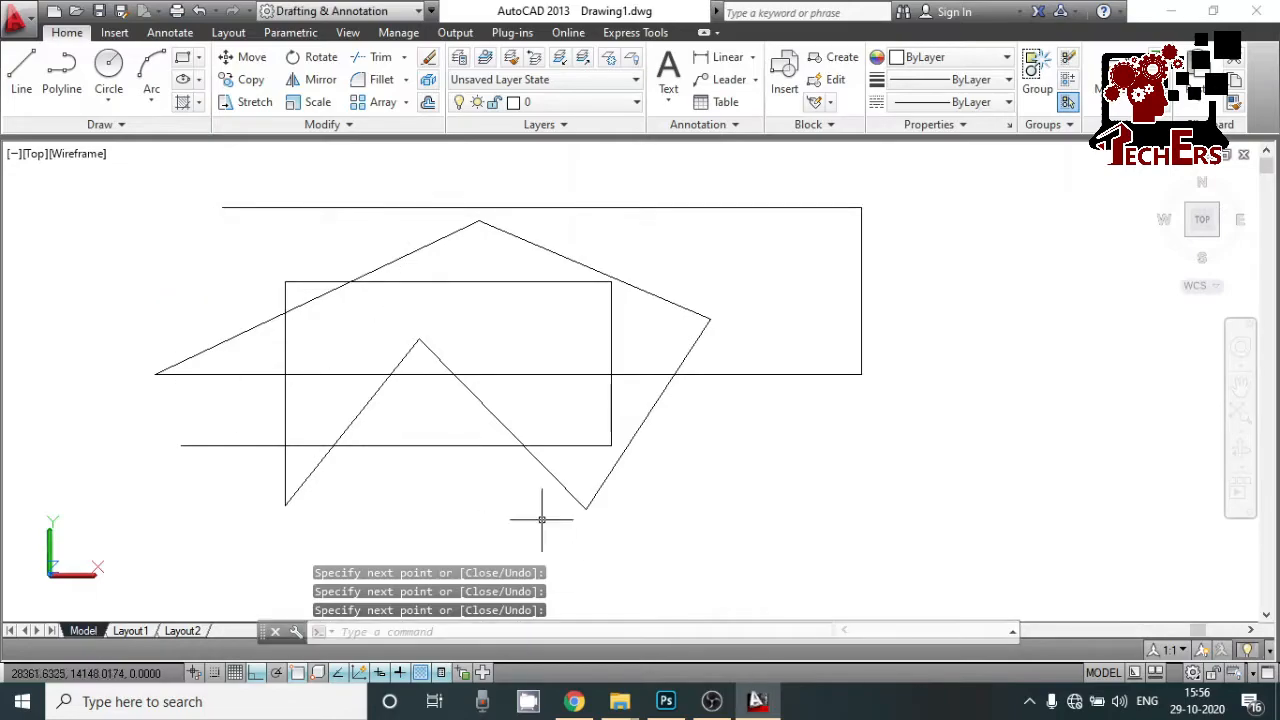
# Examine the object snap modes in the drafting settings and close them.
pyautogui.rightClick(298, 678)
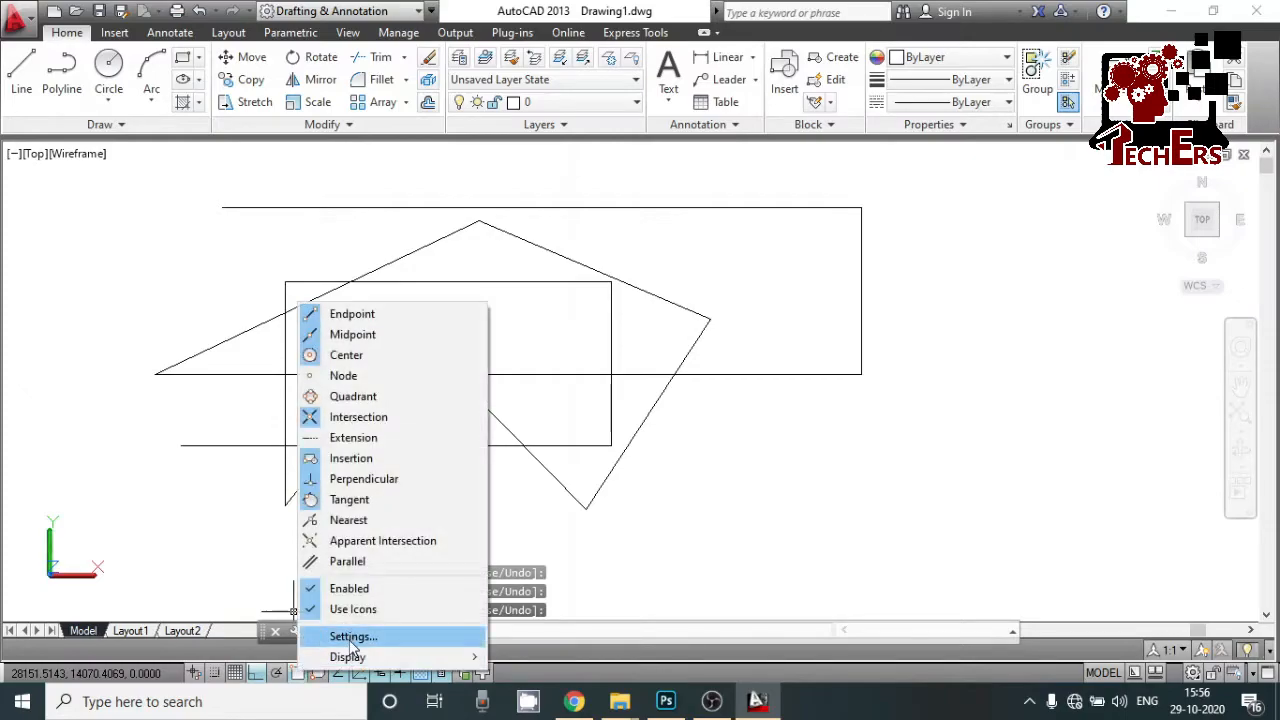
pyautogui.click(352, 650)
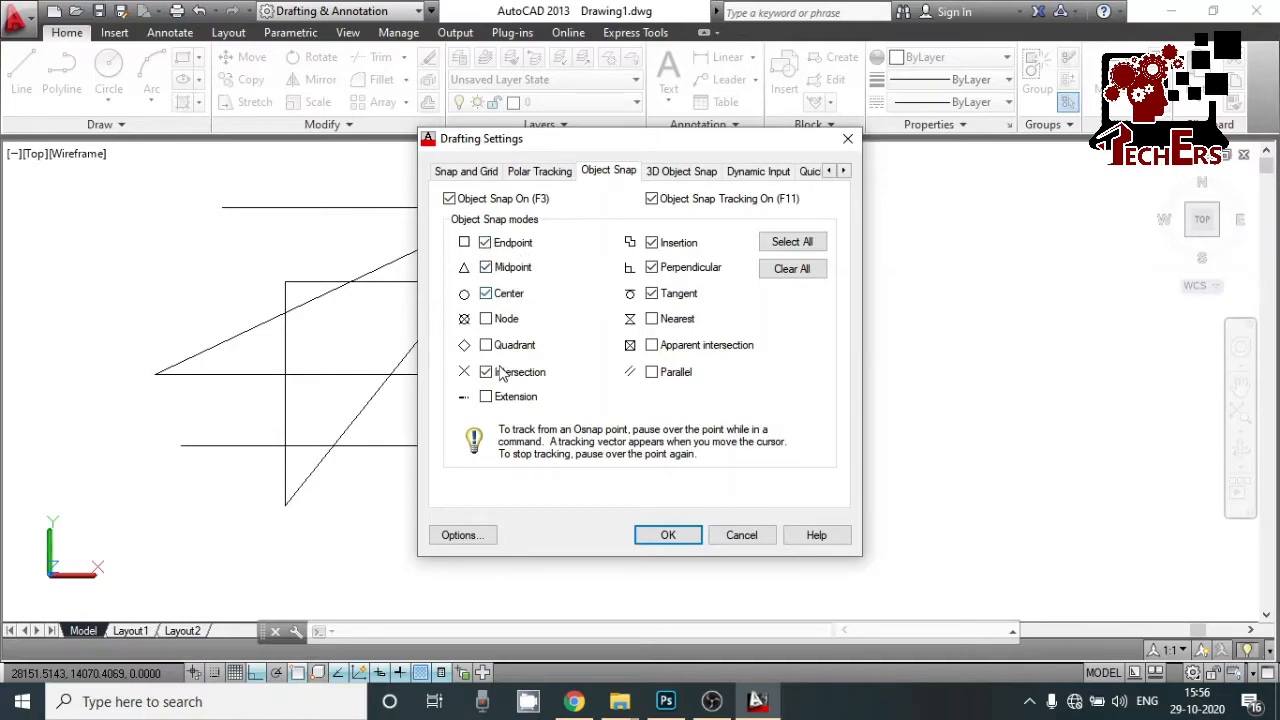
pyautogui.click(667, 535)
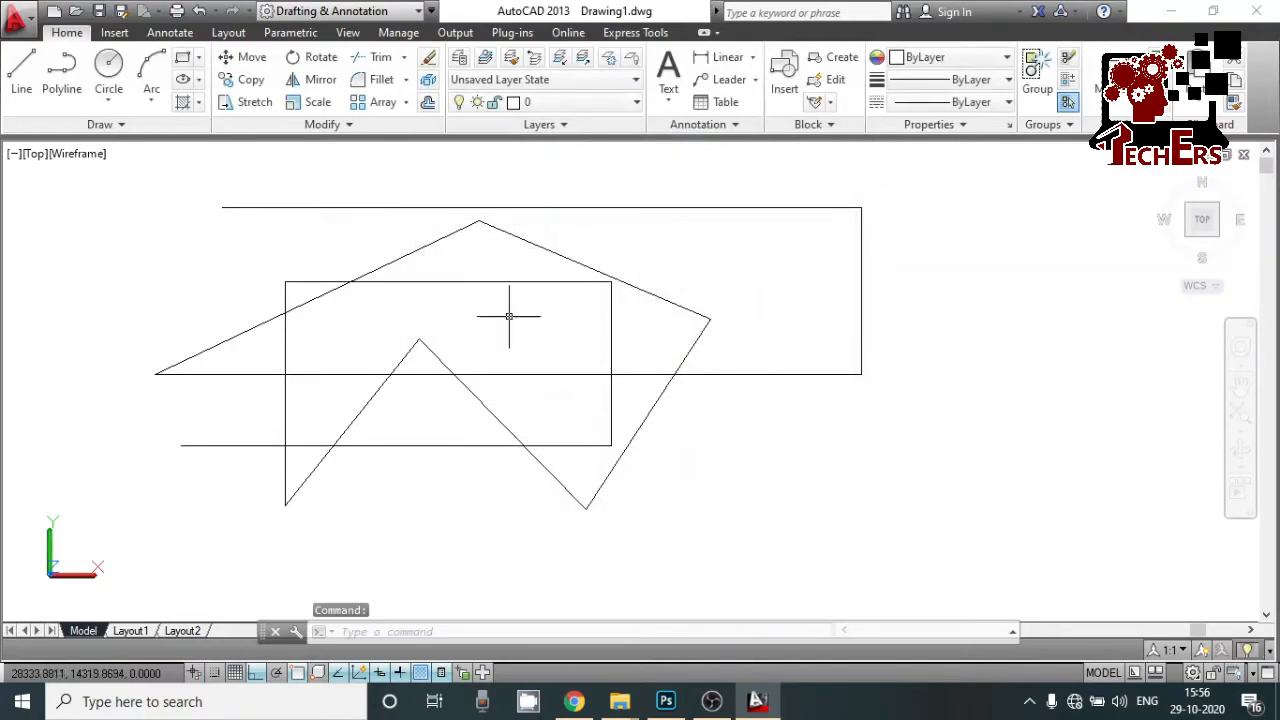
# Draw a line from the midpoint of the uppermost horizontal line, about 34 up and then horizontally right, and end the command.
pyautogui.write('l')
pyautogui.press('Return')
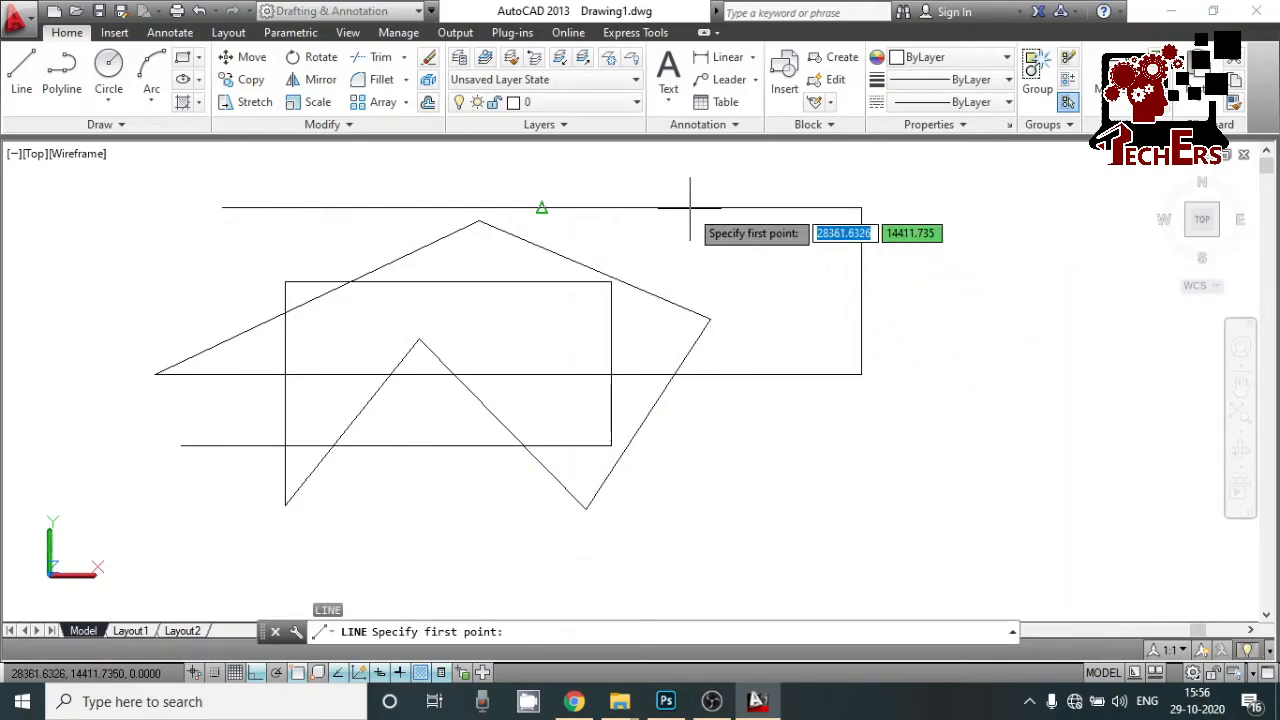
pyautogui.click(538, 208)
pyautogui.click(542, 167)
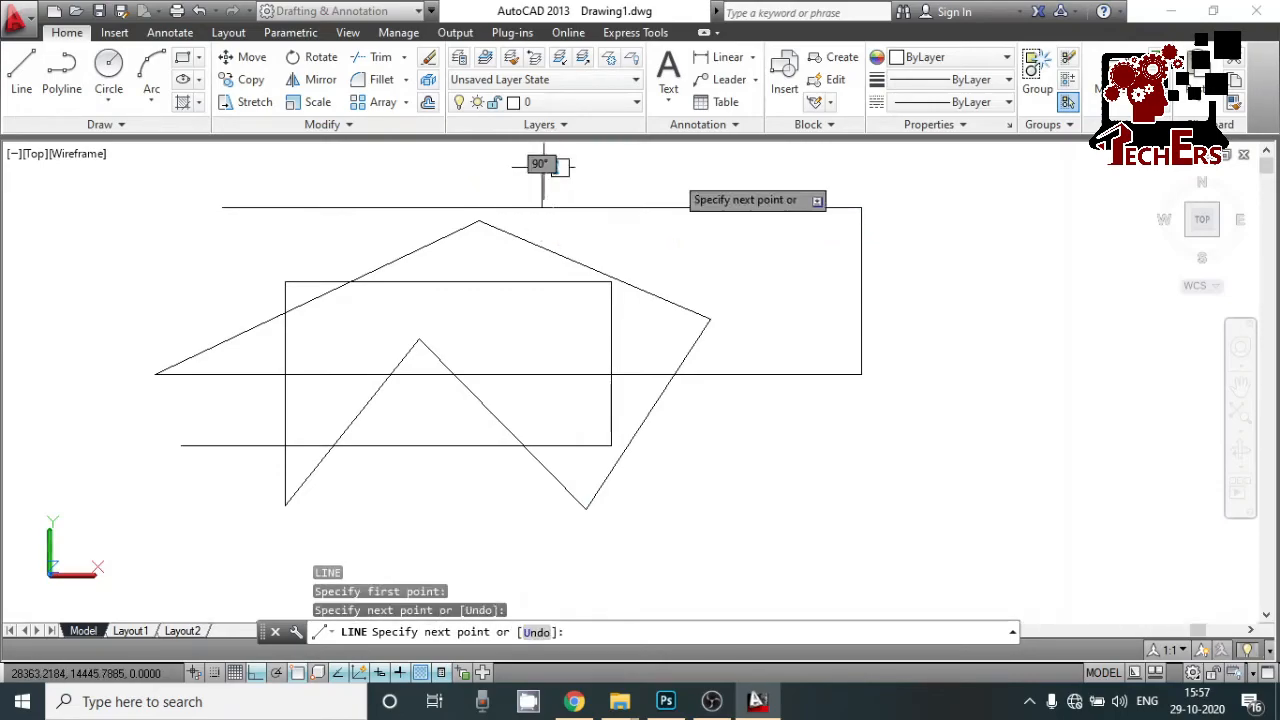
pyautogui.click(742, 167)
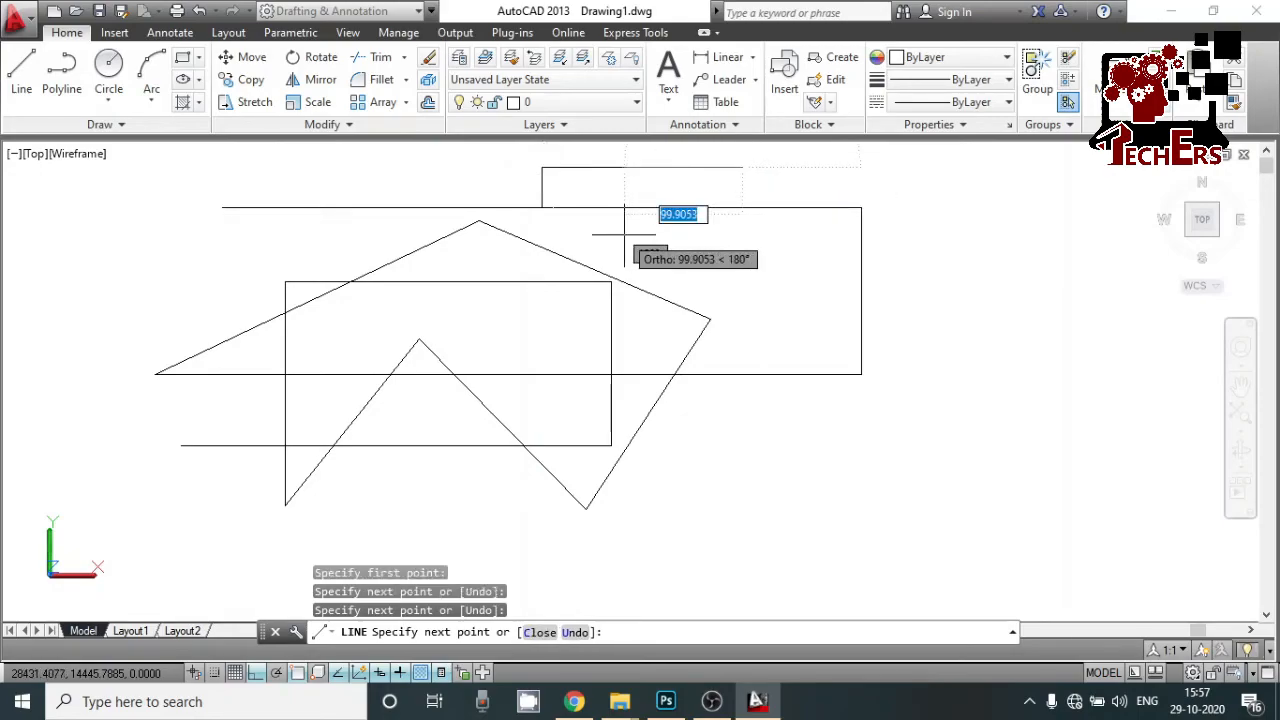
pyautogui.press('Return')
pyautogui.press('Return')
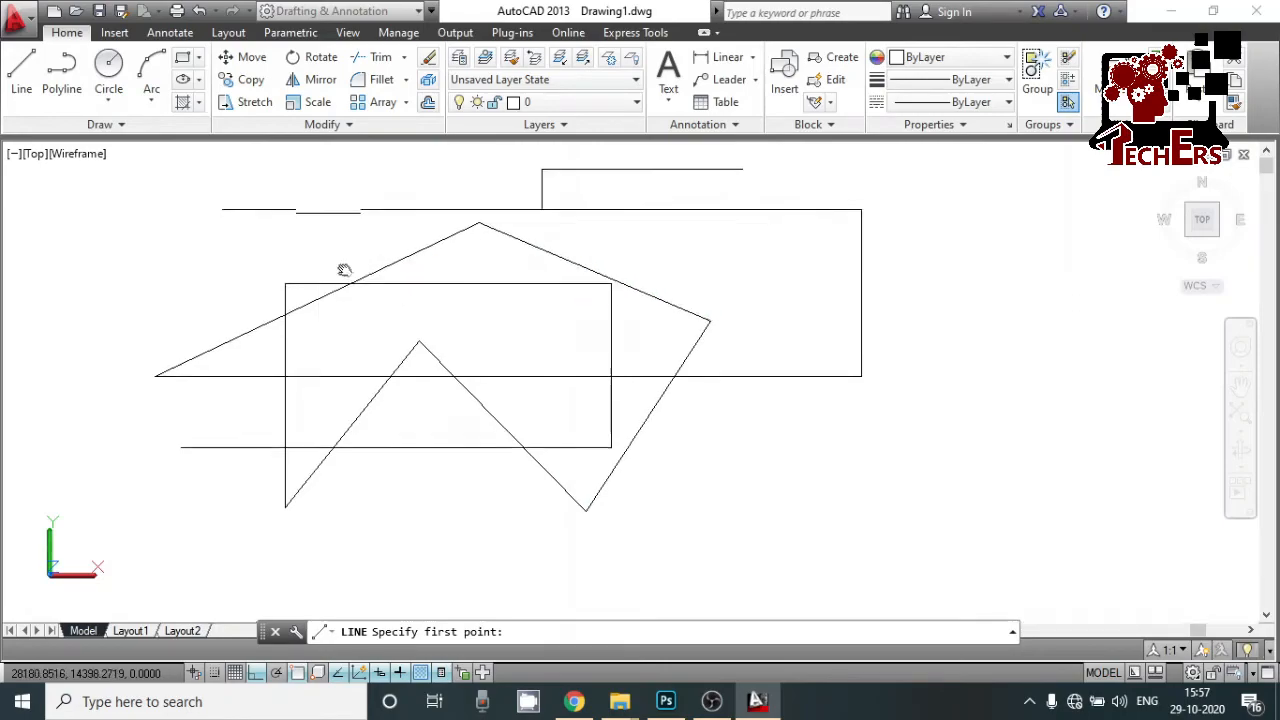
pyautogui.moveTo(343, 207); pyautogui.dragTo(423, 337, button='middle')
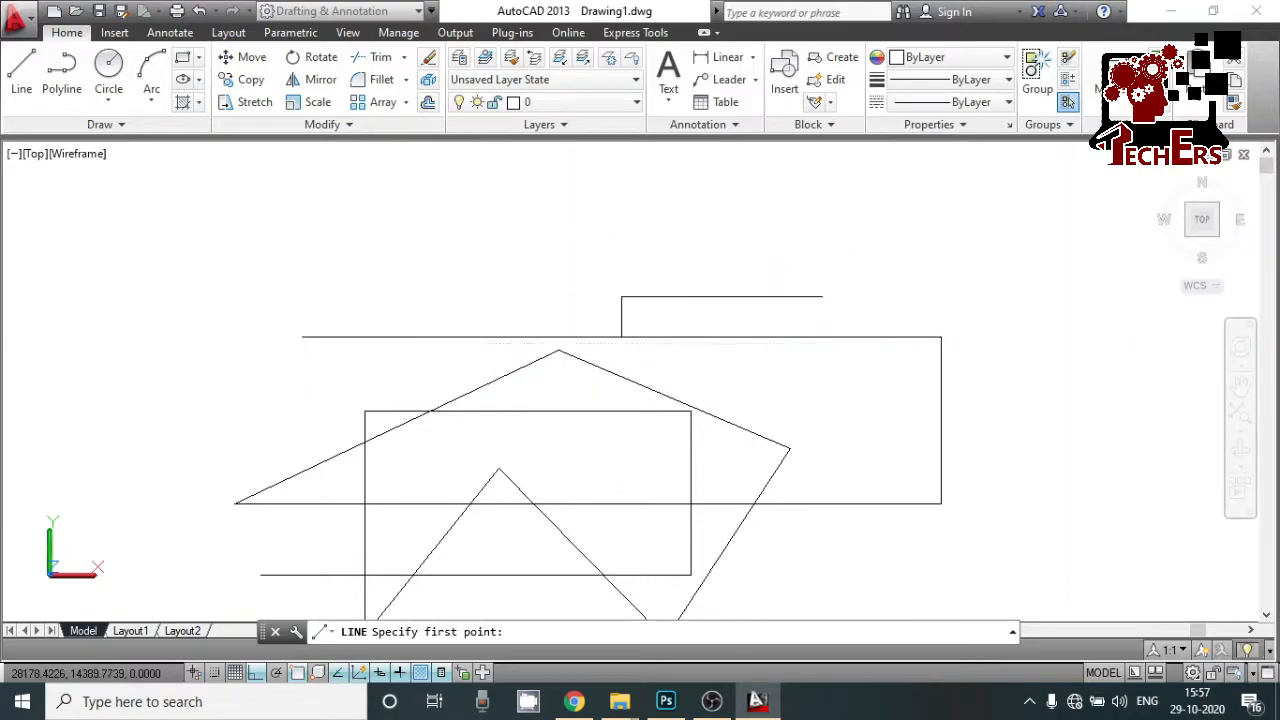
pyautogui.click(822, 296)
pyautogui.press('Escape')
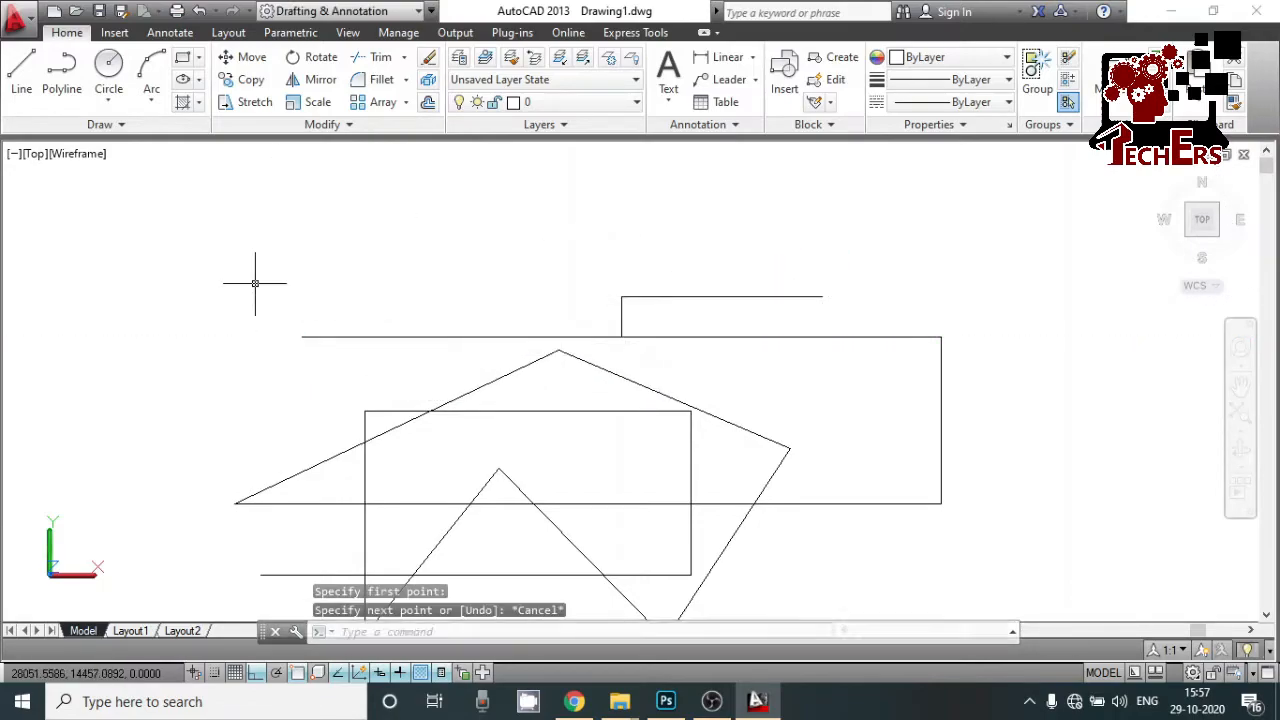
# Draw a circle with a radius of about 139 in the empty area up and to the left of the lines.
pyautogui.write('c')
pyautogui.press('Return')
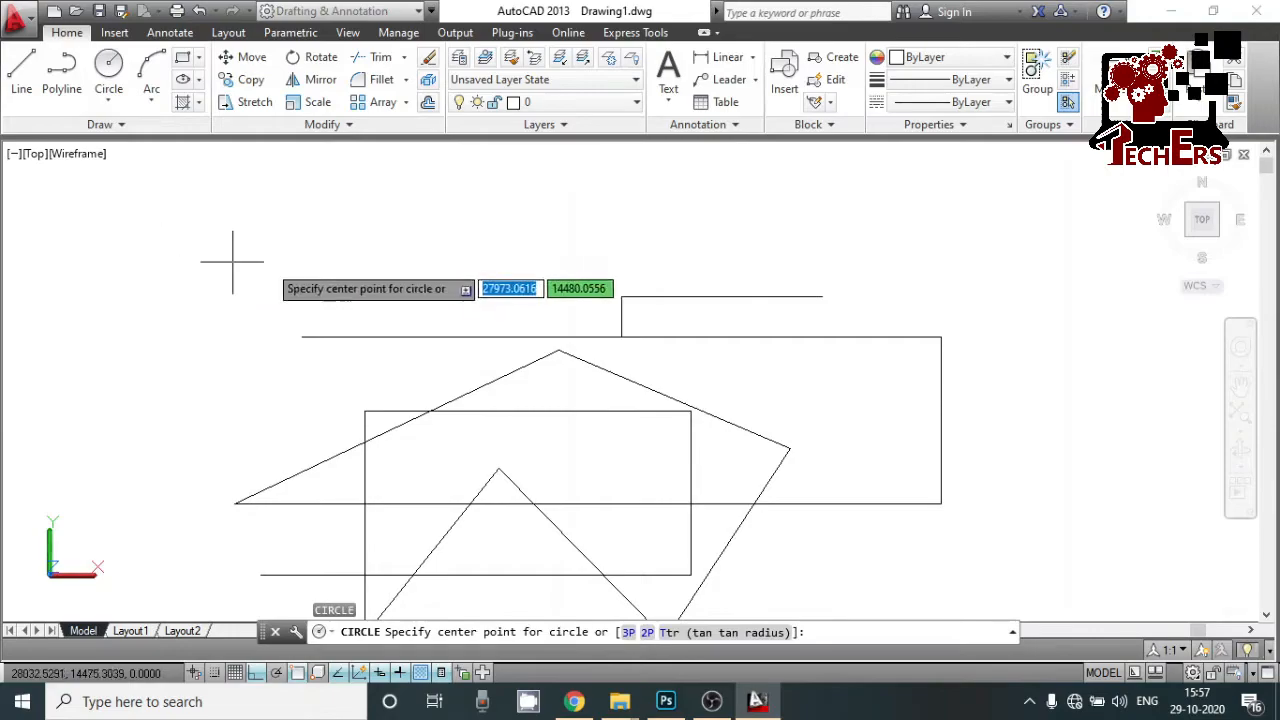
pyautogui.moveTo(282, 267); pyautogui.dragTo(420, 371, button='middle')
pyautogui.click(273, 295)
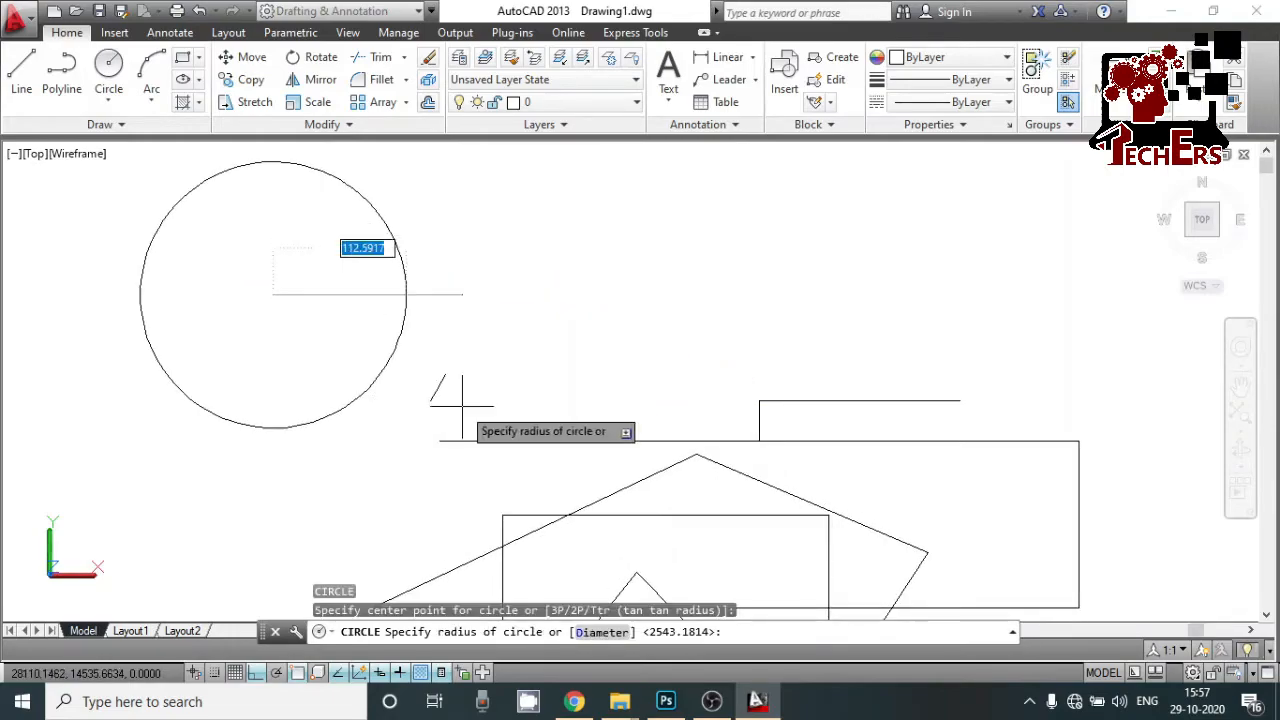
pyautogui.click(436, 377)
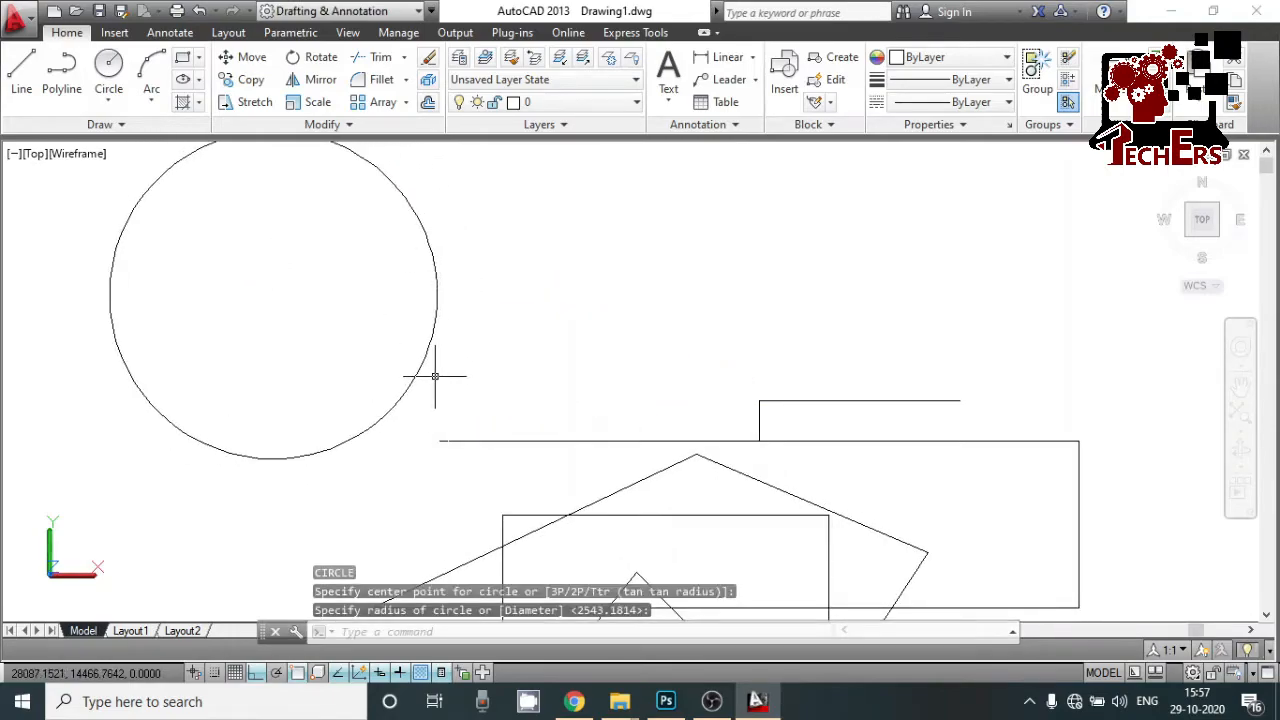
# Draw a horizontal line from the circle's center to its right edge using object snap, and end the command.
pyautogui.write('l')
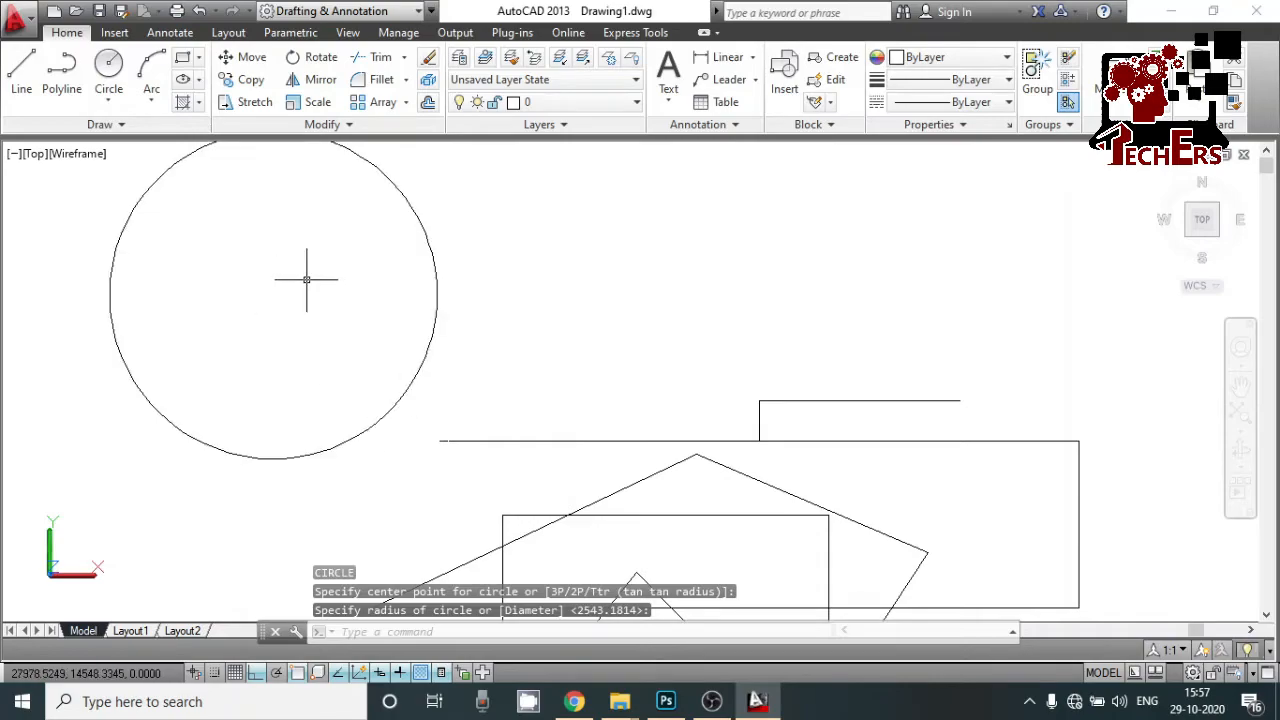
pyautogui.press('Return')
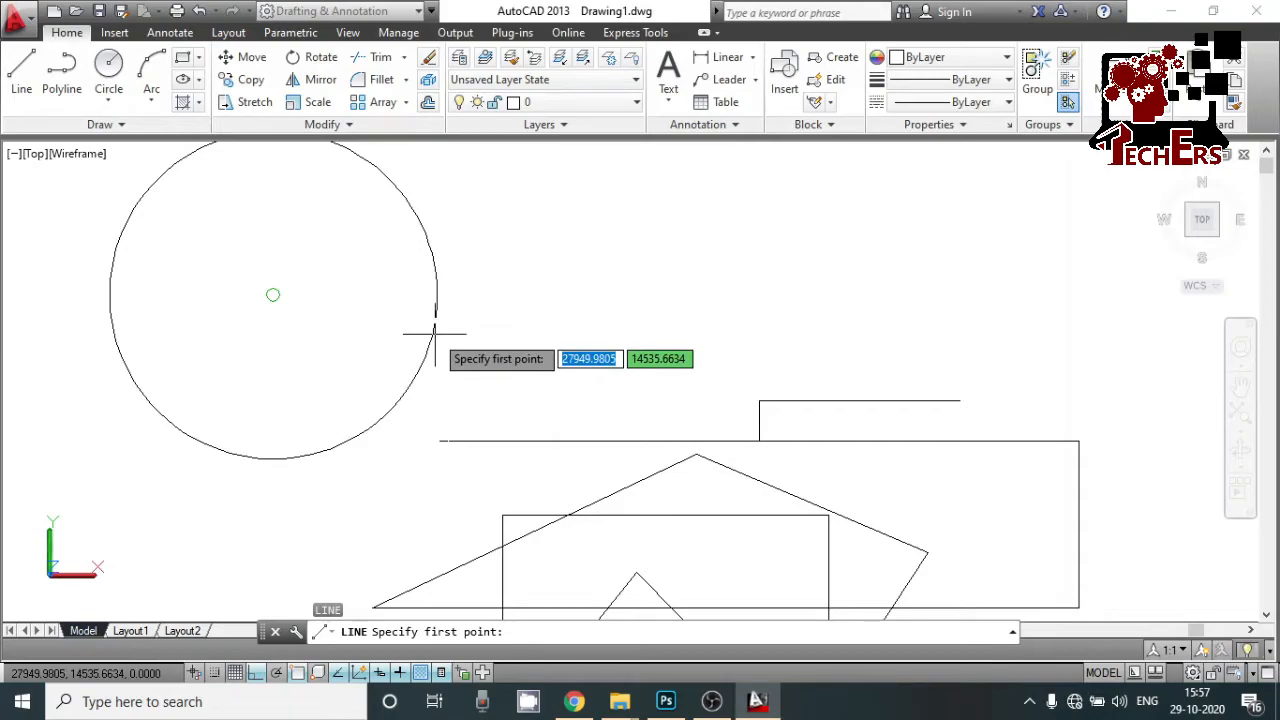
pyautogui.click(272, 293)
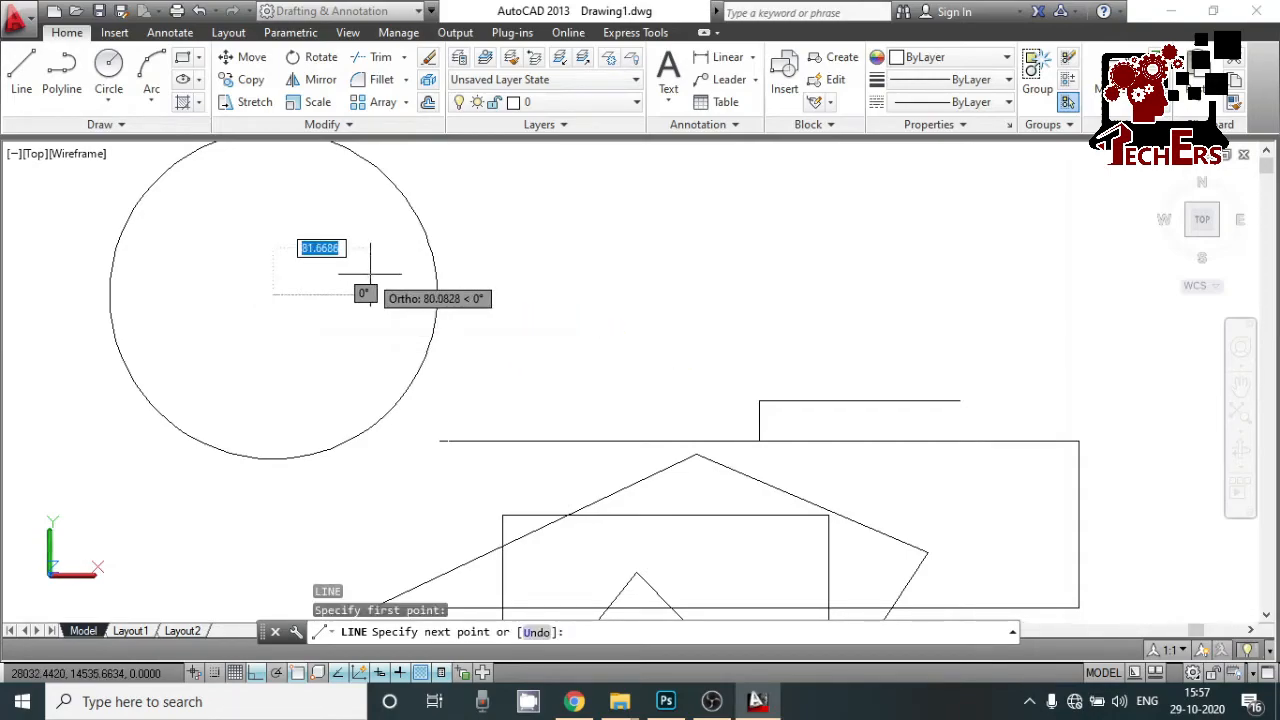
pyautogui.click(437, 295)
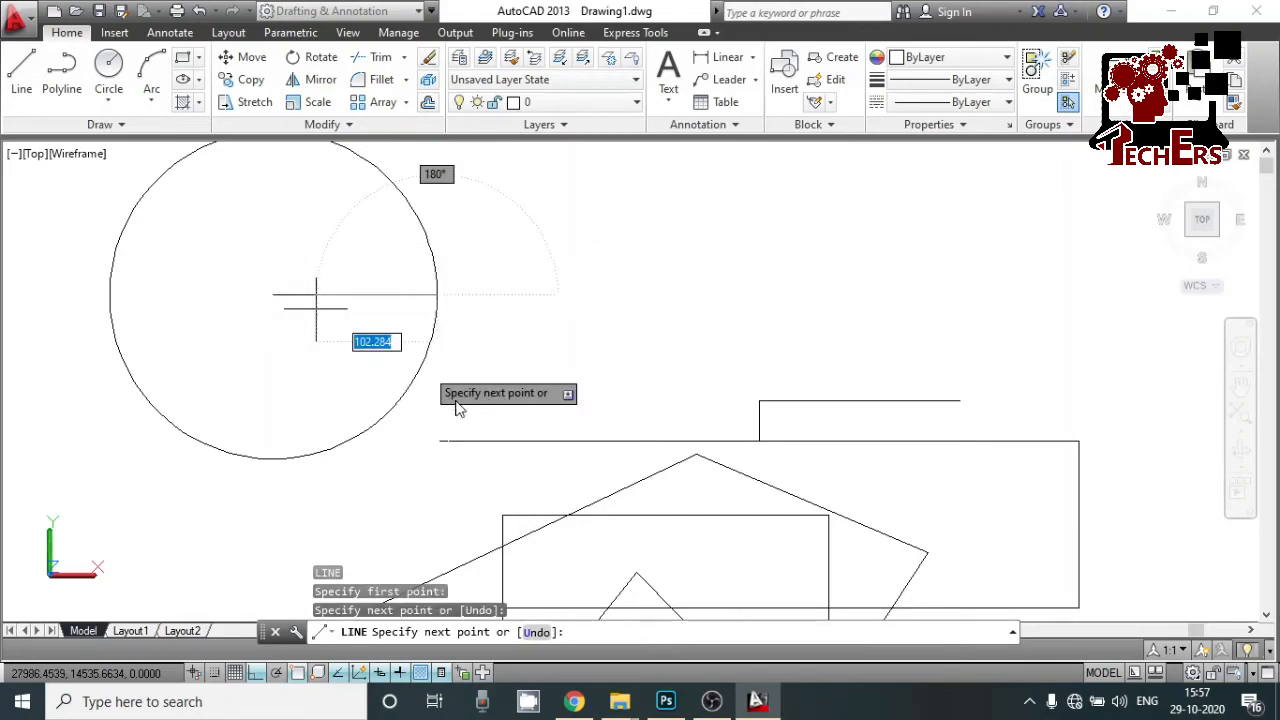
pyautogui.press('Return')
# With ortho mode turned off, draw a line from a free point right of the circle to a tangent point on its upper edge.
pyautogui.moveTo(331, 322); pyautogui.dragTo(349, 462, button='middle')
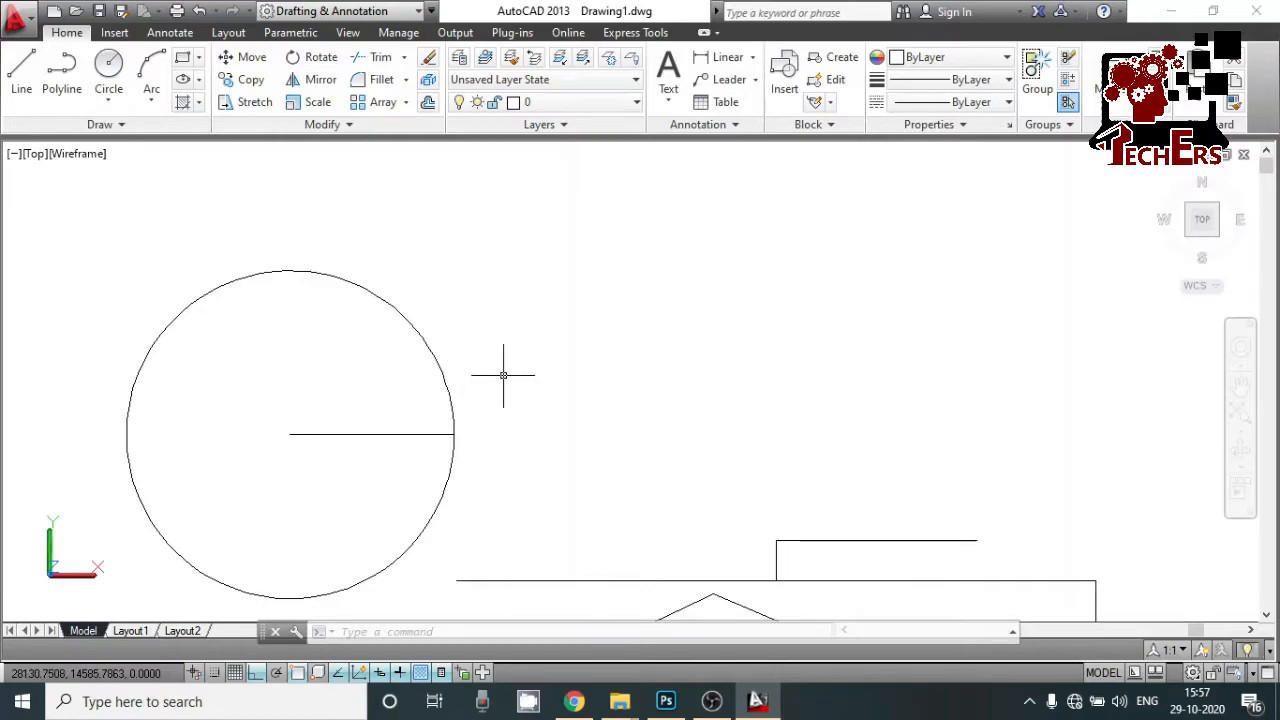
pyautogui.press('Return')
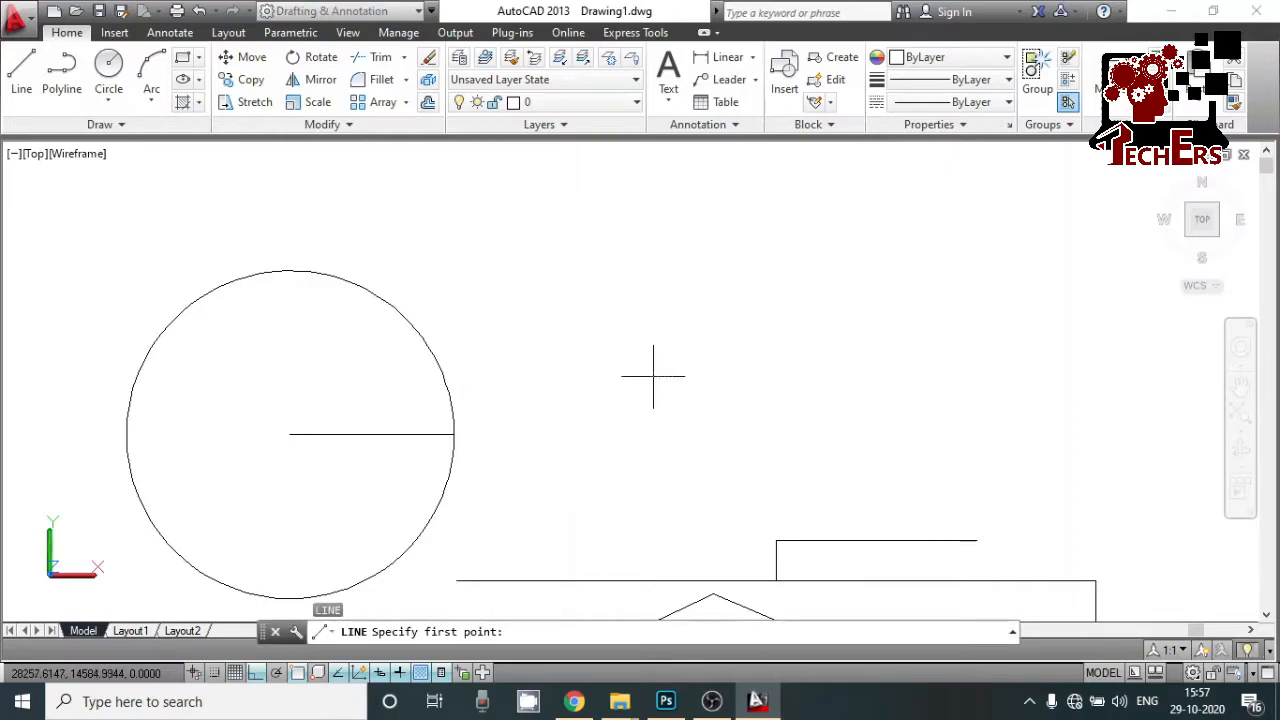
pyautogui.click(654, 377)
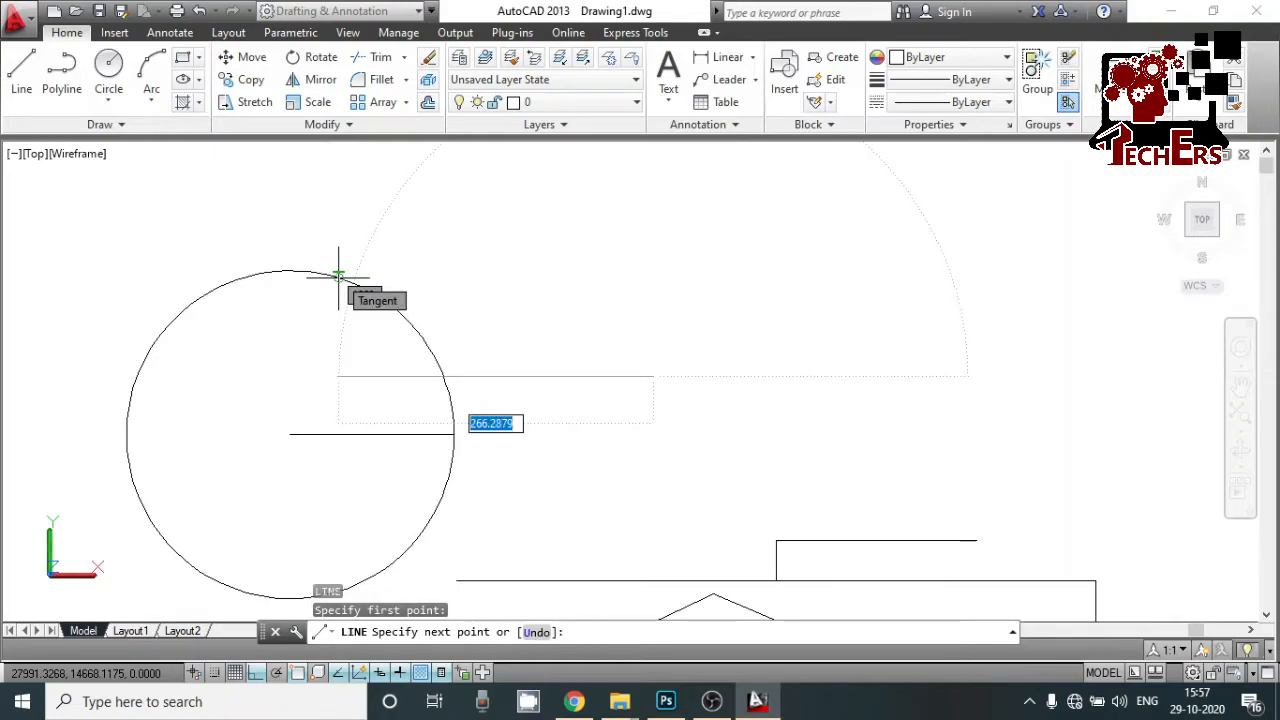
pyautogui.press('F8')
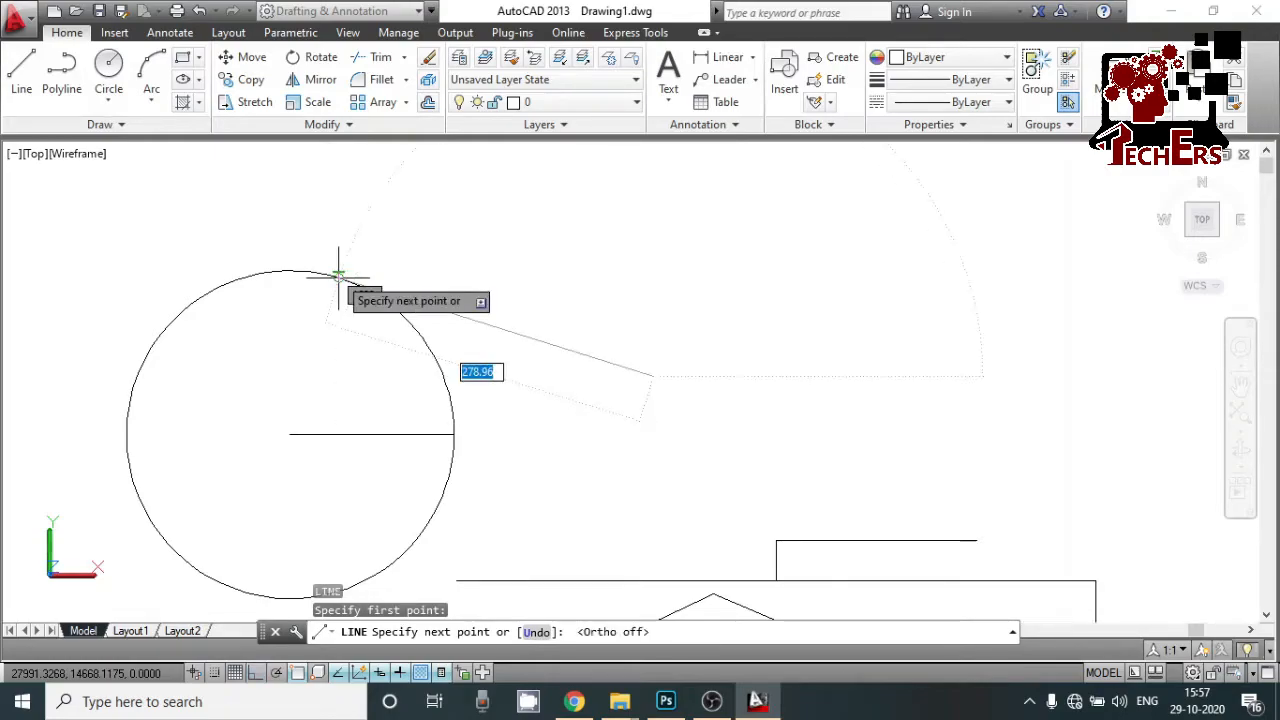
pyautogui.click(325, 272)
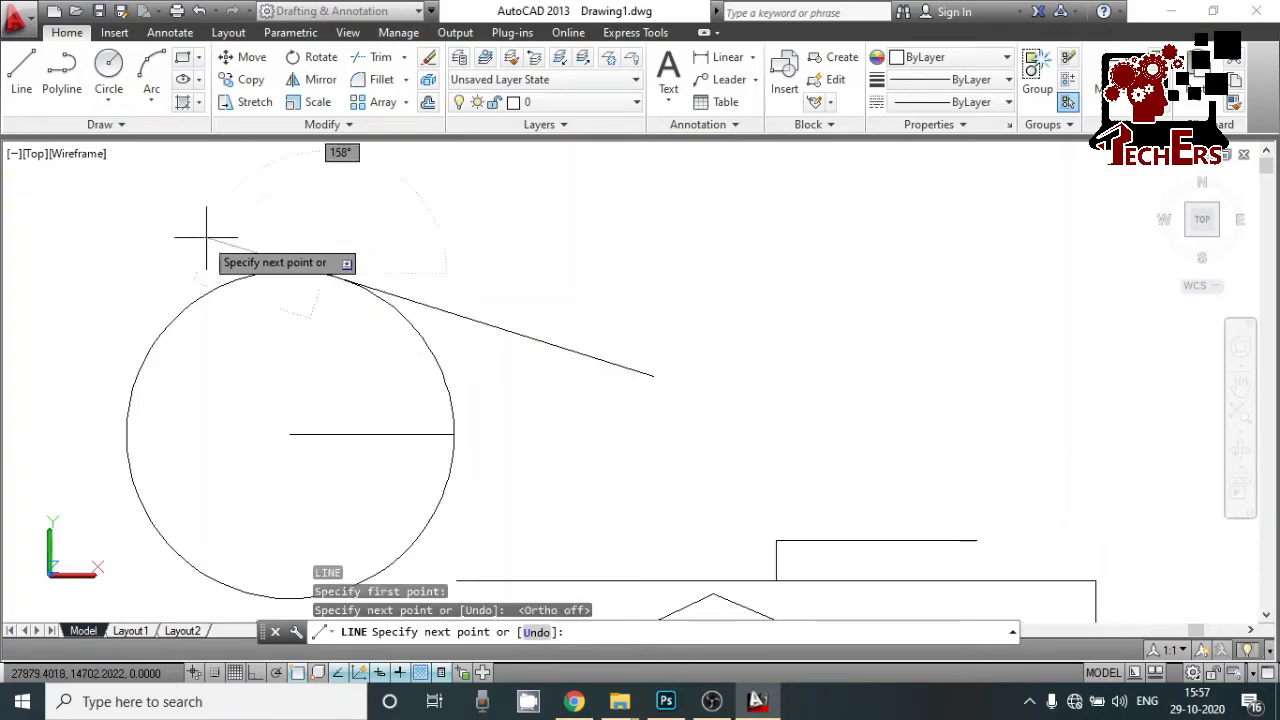
pyautogui.press('Return')
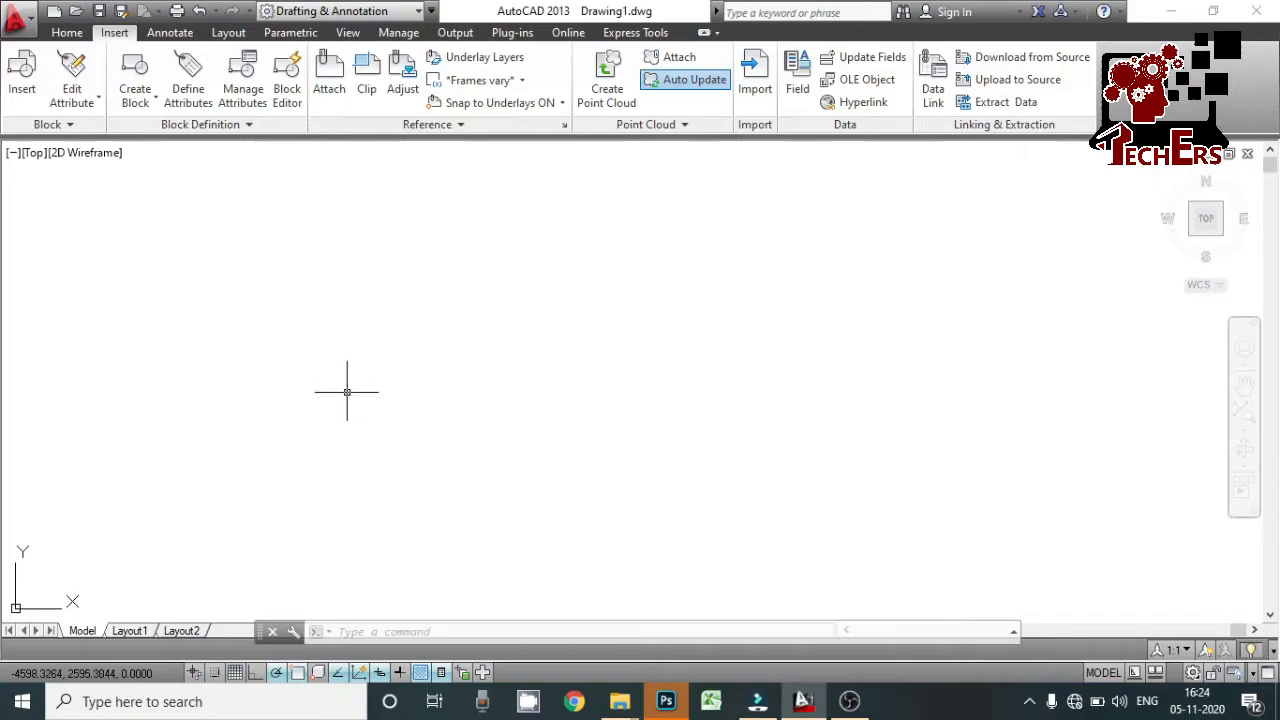
# Reduce the additional polar tracking angles to 45 and 135, deleting the others and re-adding 45, and apply the settings.
pyautogui.rightClick(277, 676)
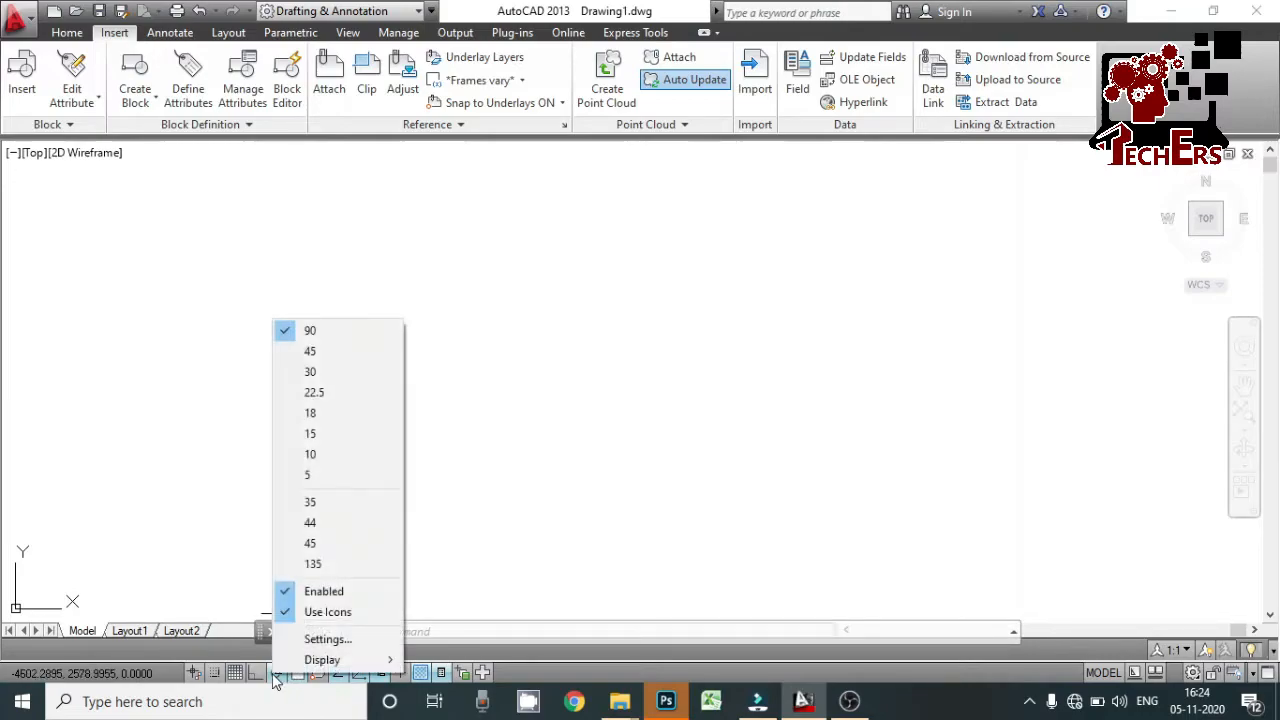
pyautogui.click(312, 642)
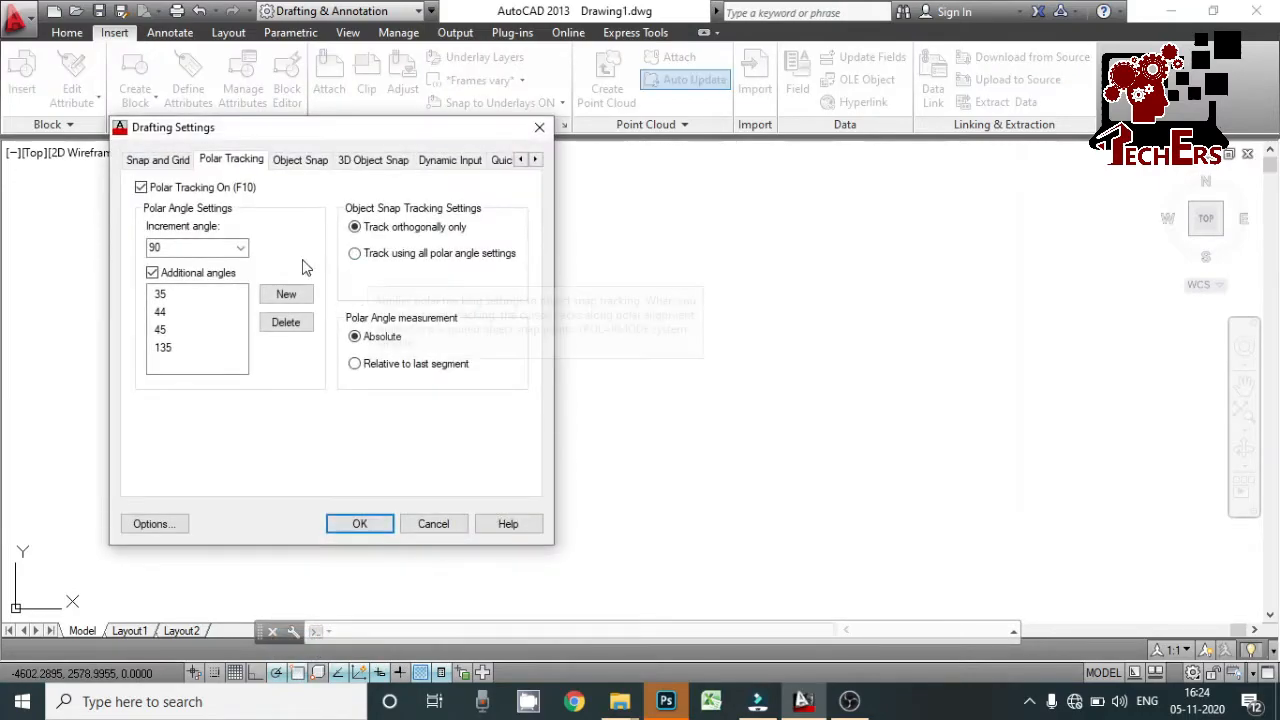
pyautogui.click(160, 330)
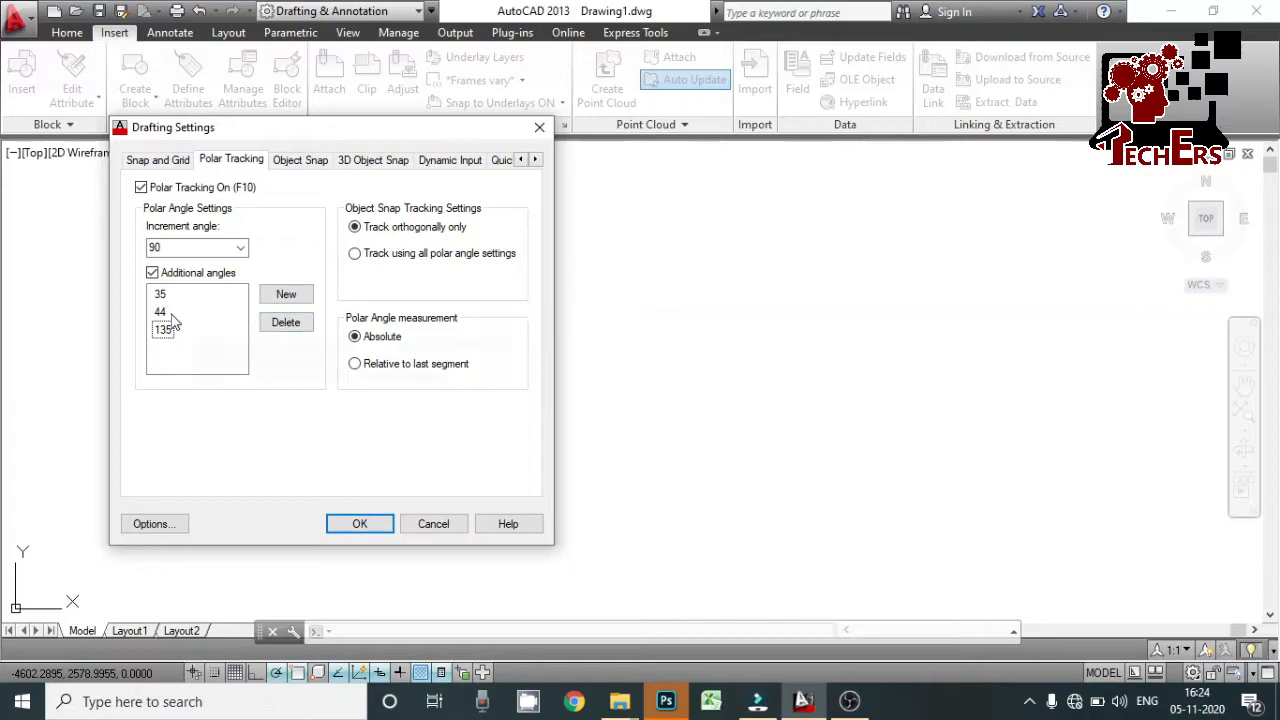
pyautogui.click(277, 328)
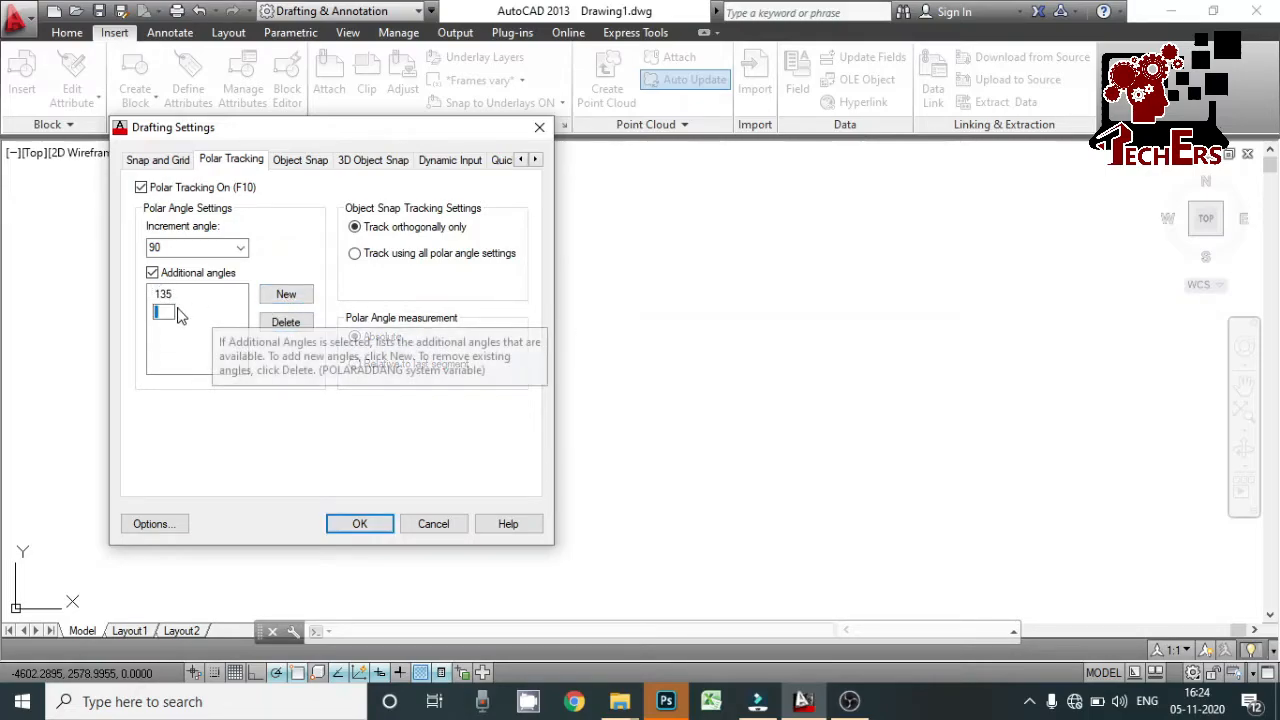
pyautogui.write('45')
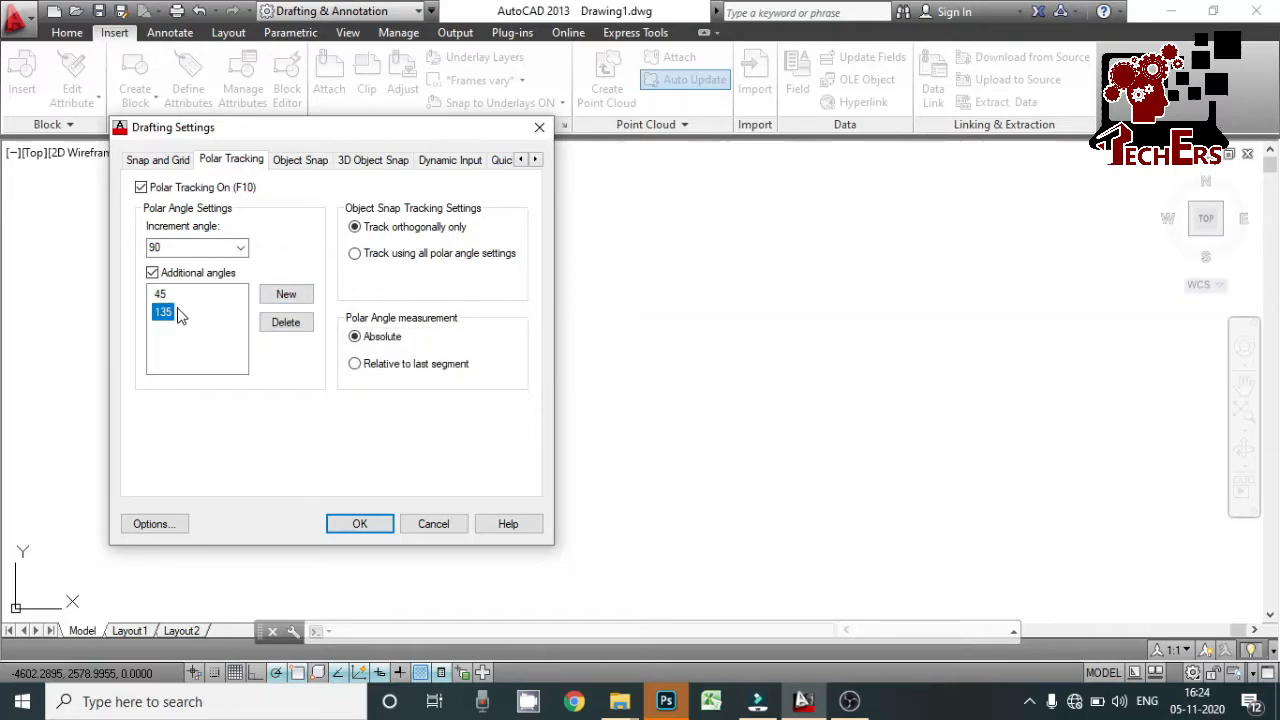
pyautogui.click(362, 524)
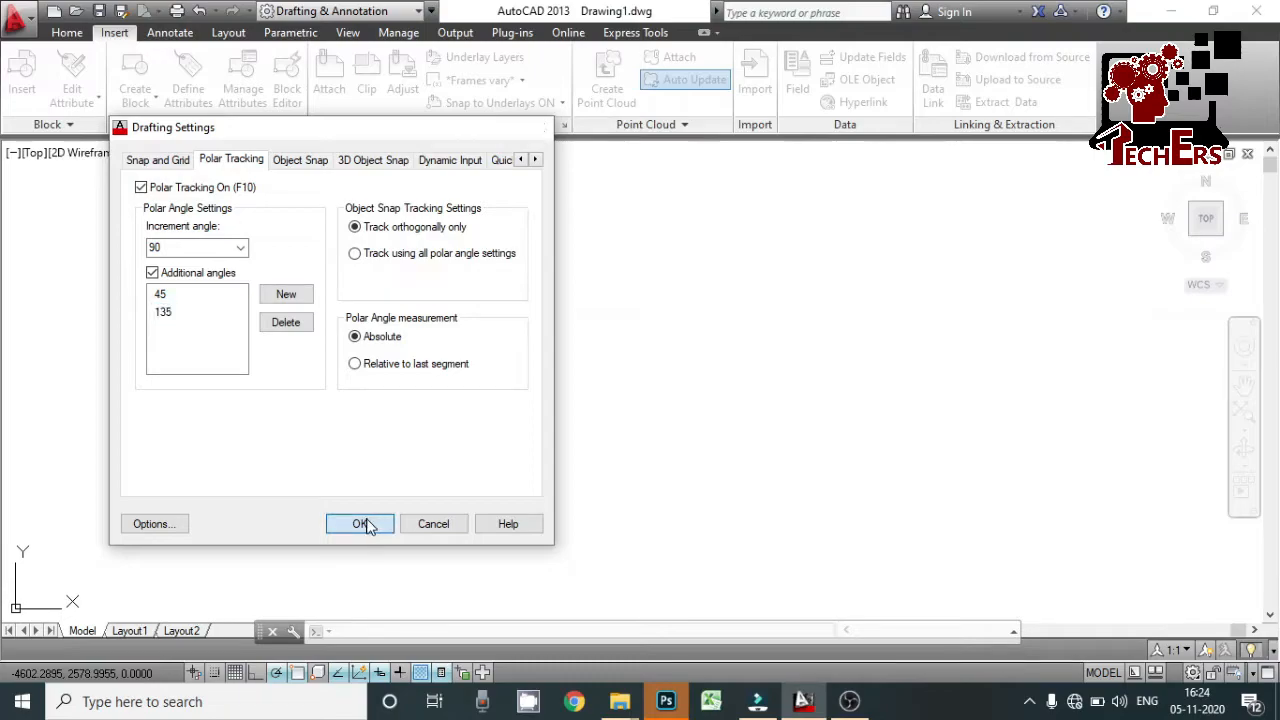
# Draw a single line from a free point up and to the right at the 45° polar tracking angle, and end the command.
pyautogui.write('l')
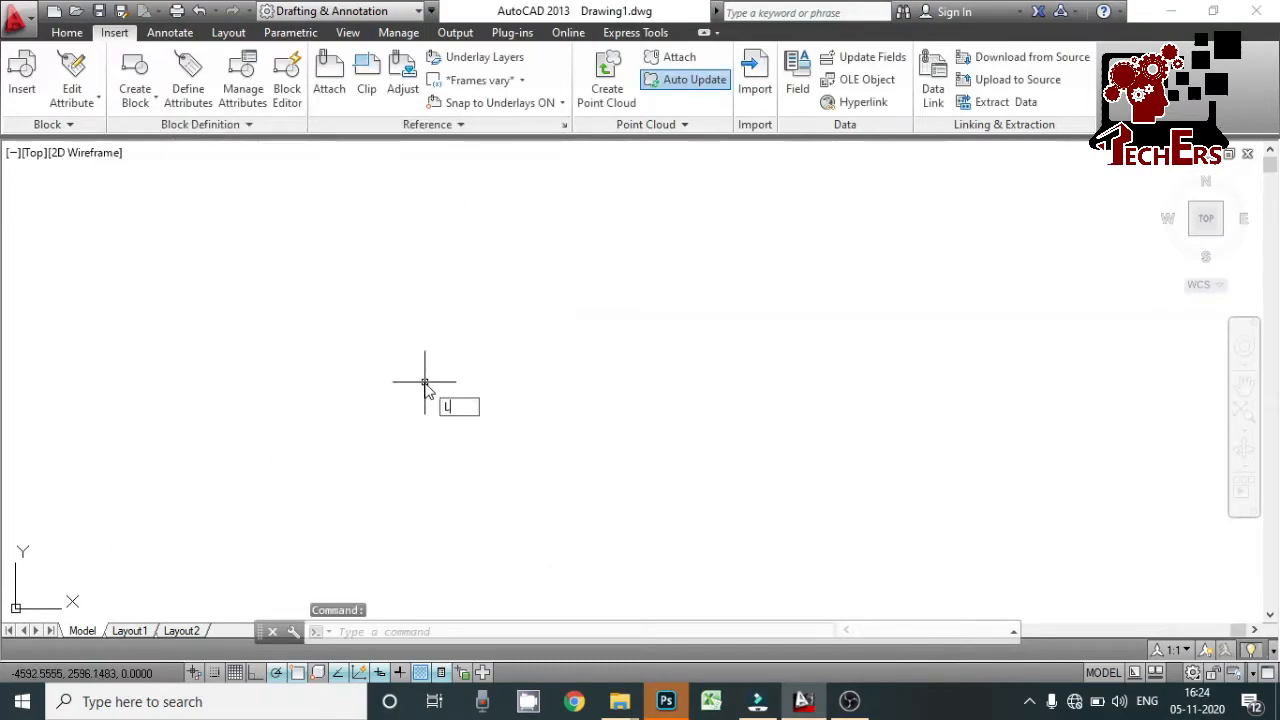
pyautogui.press('Return')
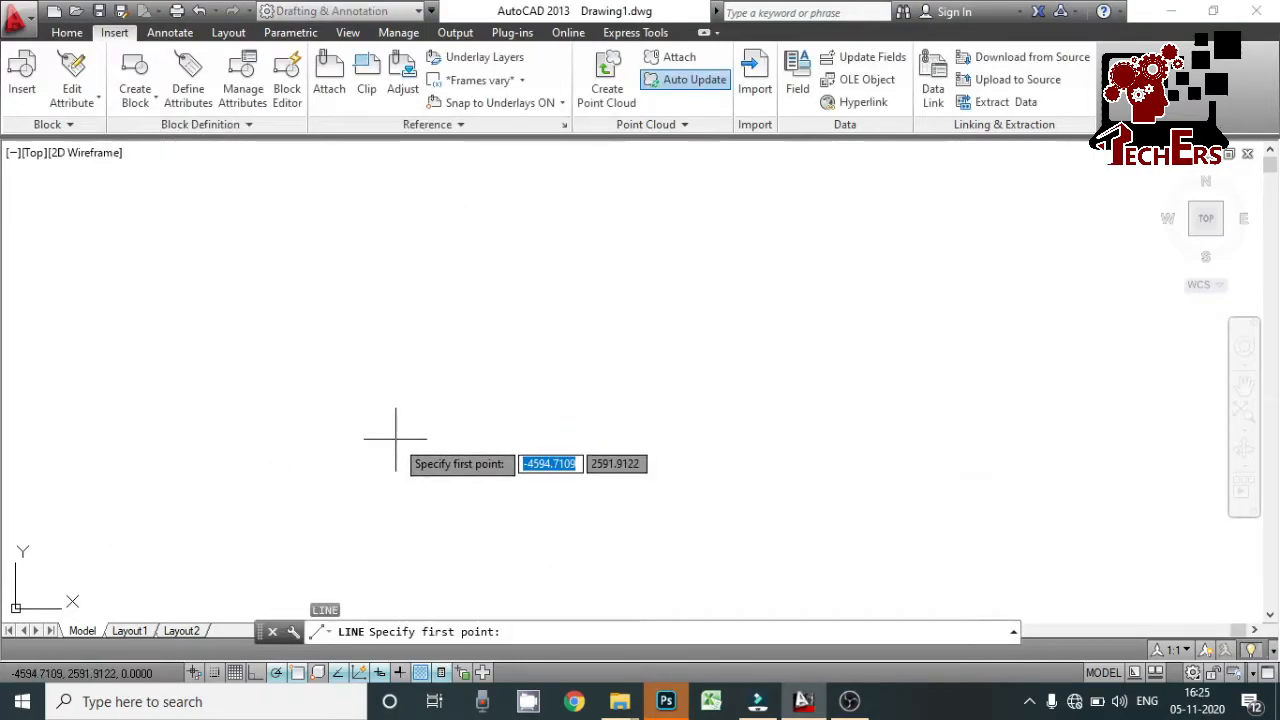
pyautogui.click(395, 438)
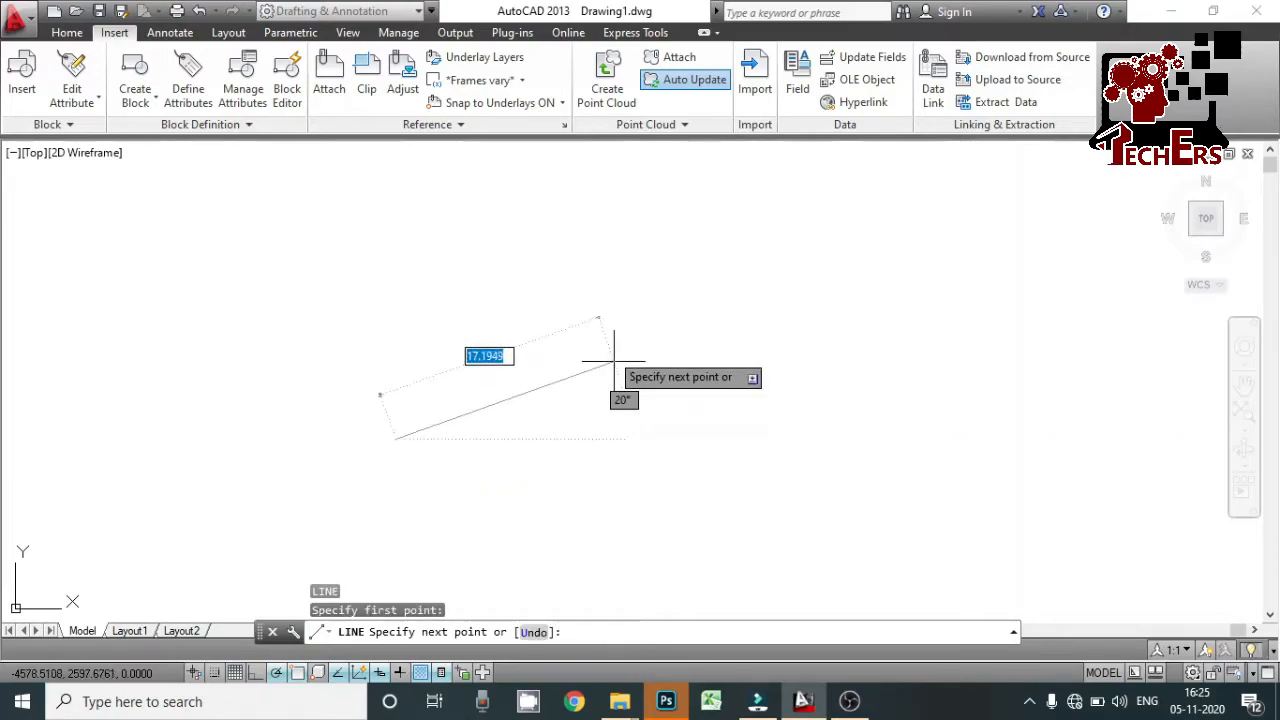
pyautogui.click(542, 291)
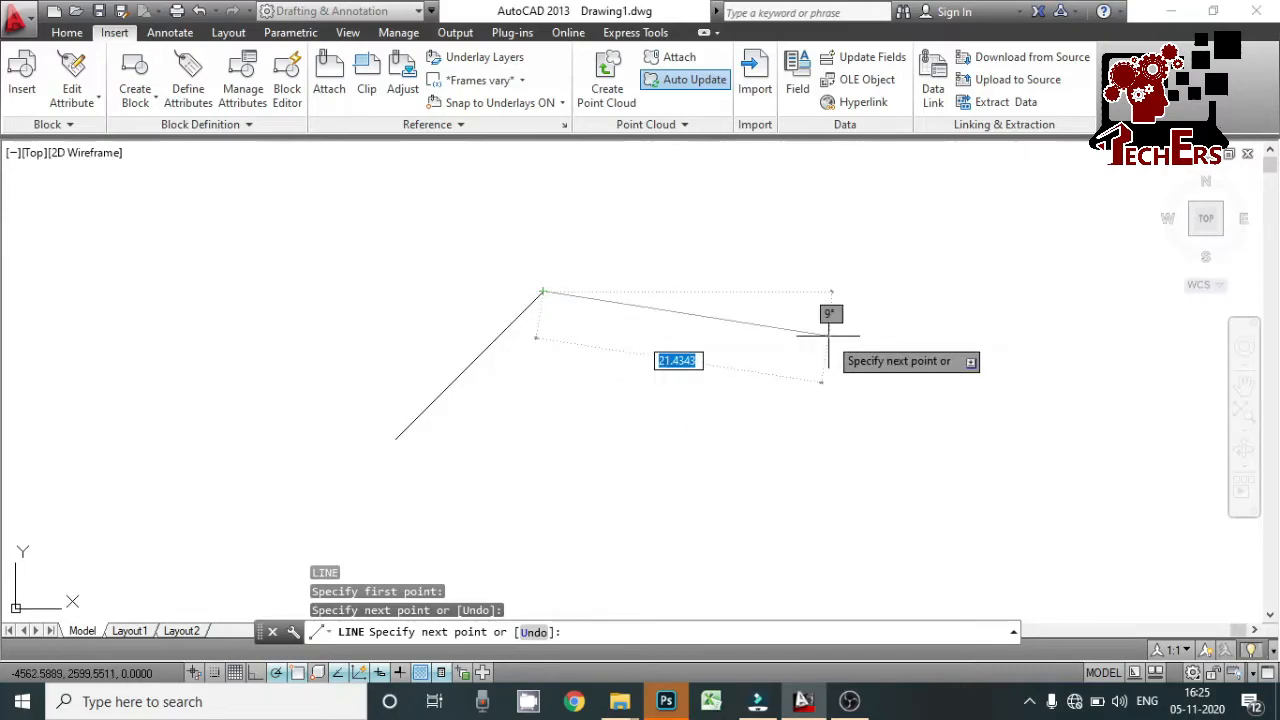
pyautogui.press('Return')
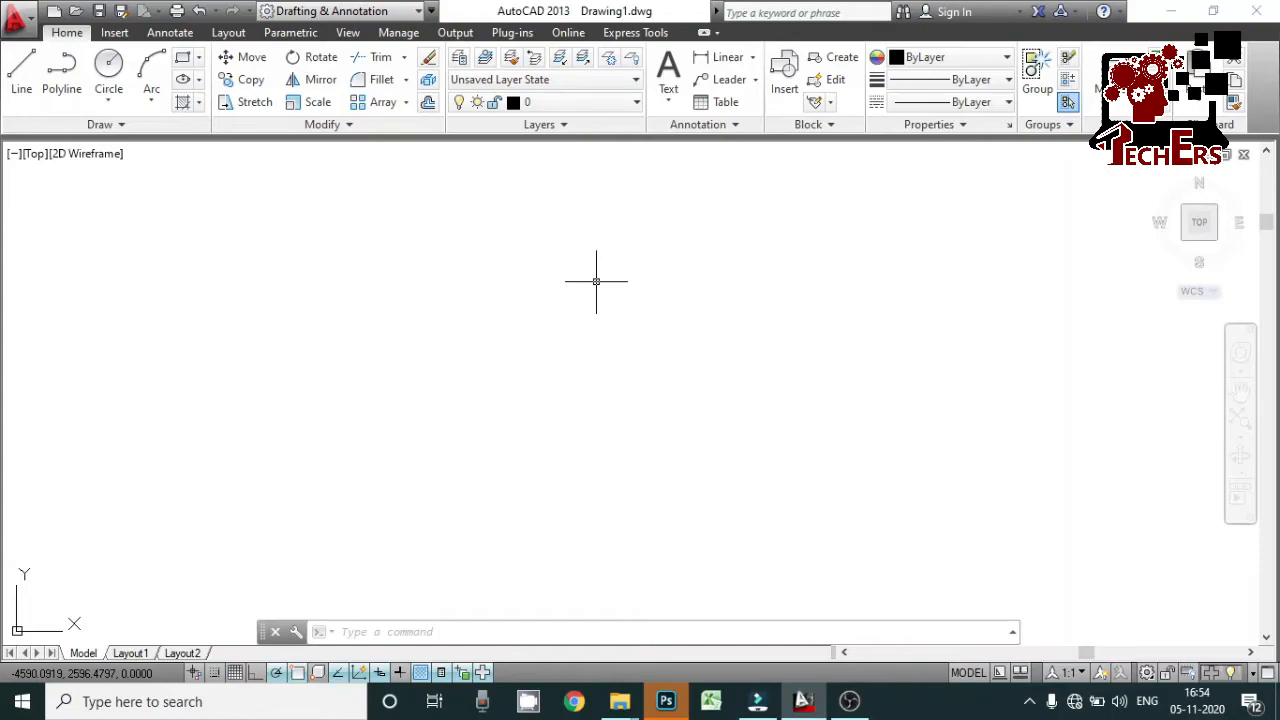
# Draw a horizontal line about 0.0083 long with the lineweight set to 0.20 mm, and end the command.
pyautogui.press('Return')
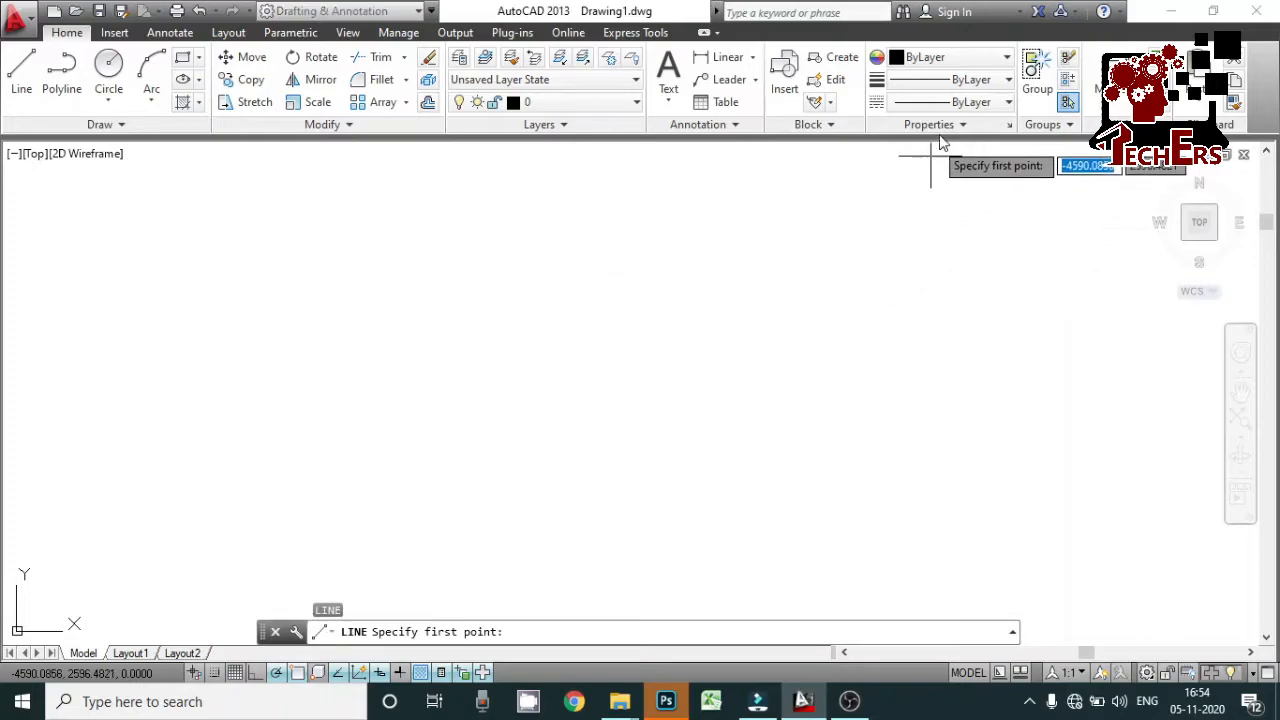
pyautogui.click(950, 80)
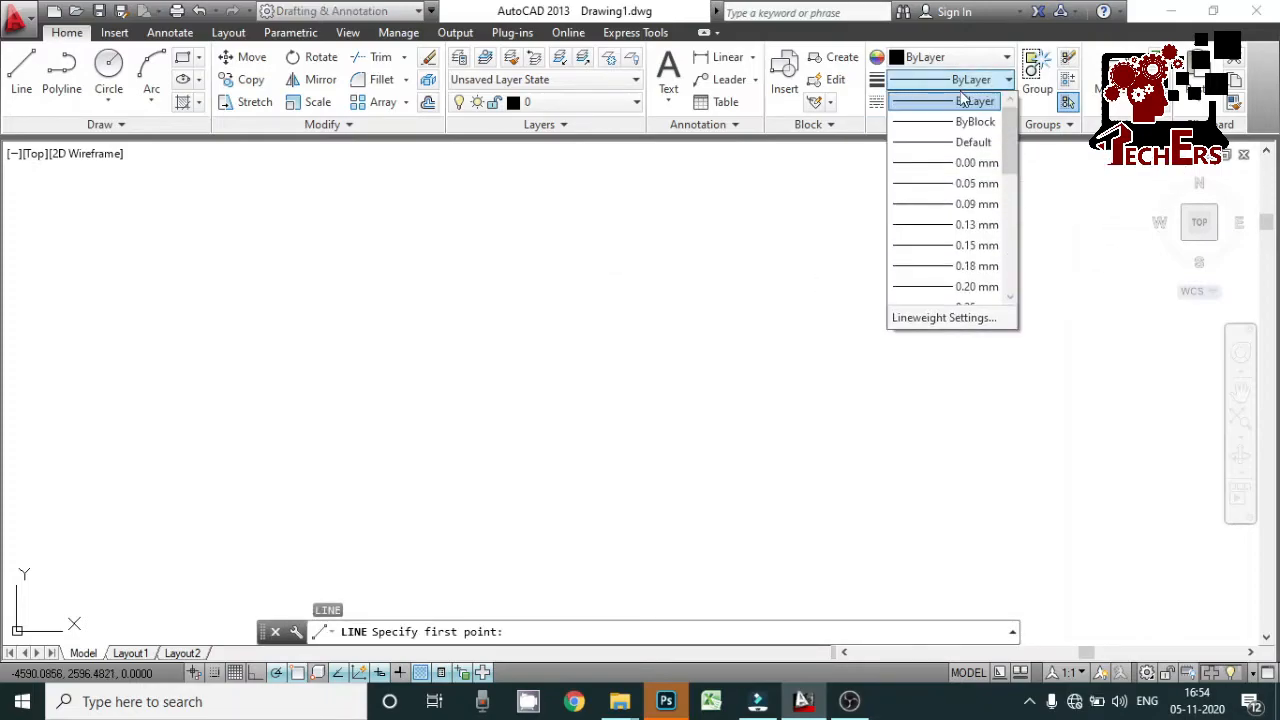
pyautogui.click(950, 287)
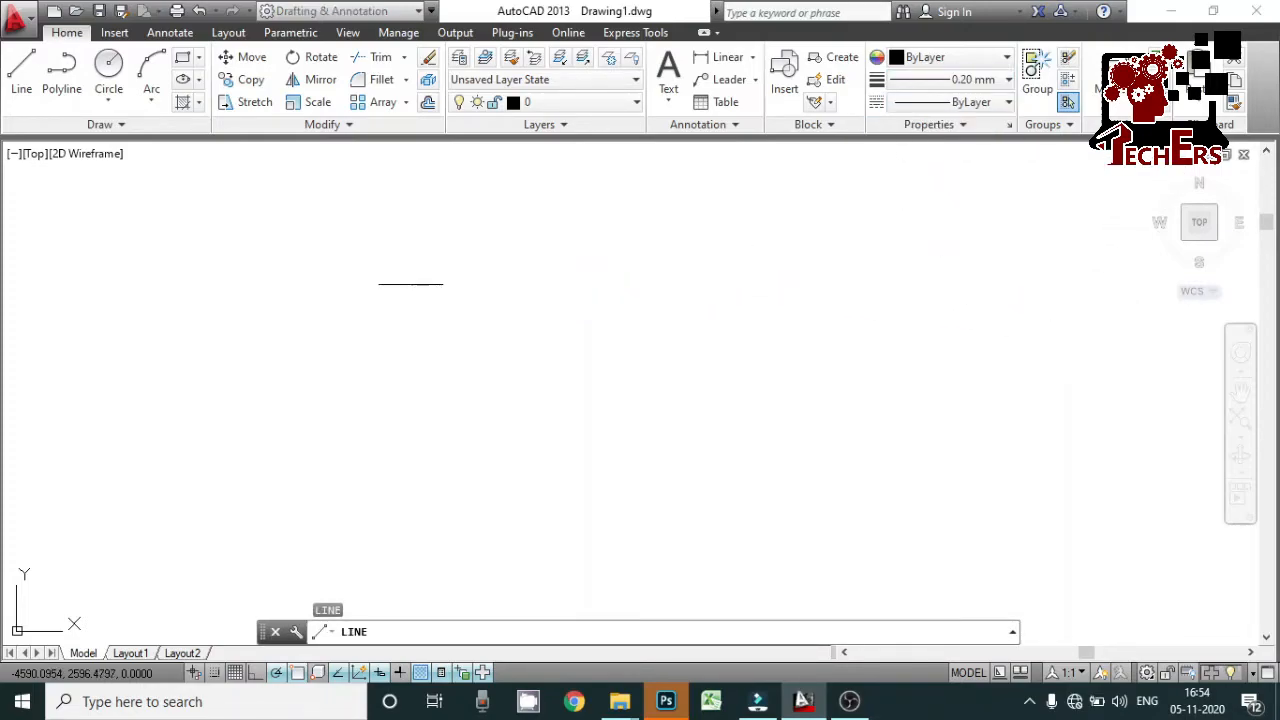
pyautogui.click(409, 283)
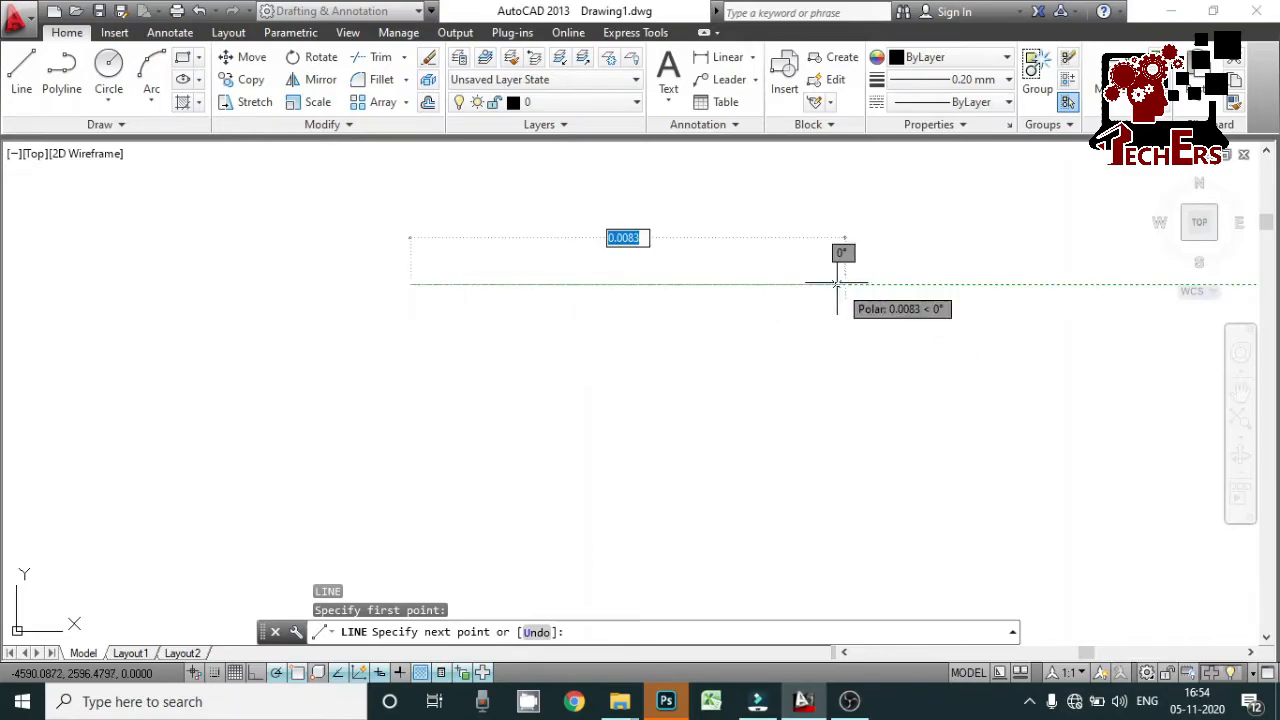
pyautogui.click(833, 283)
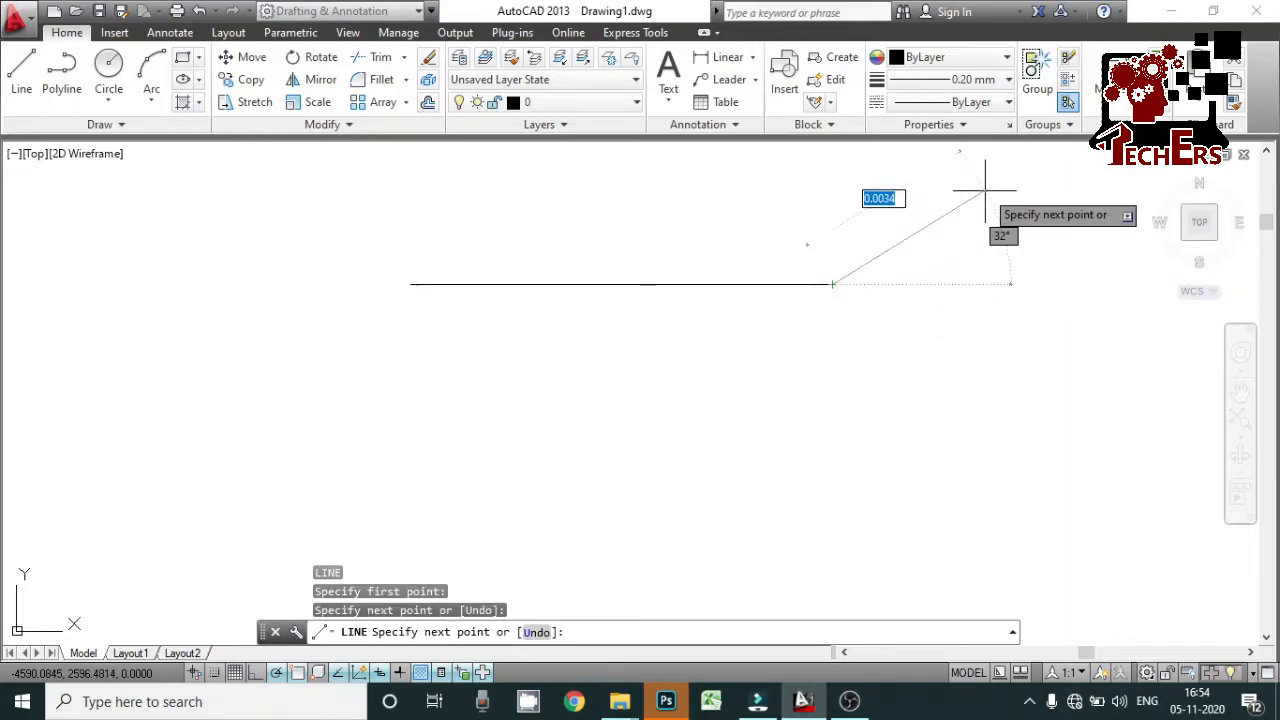
pyautogui.press('Return')
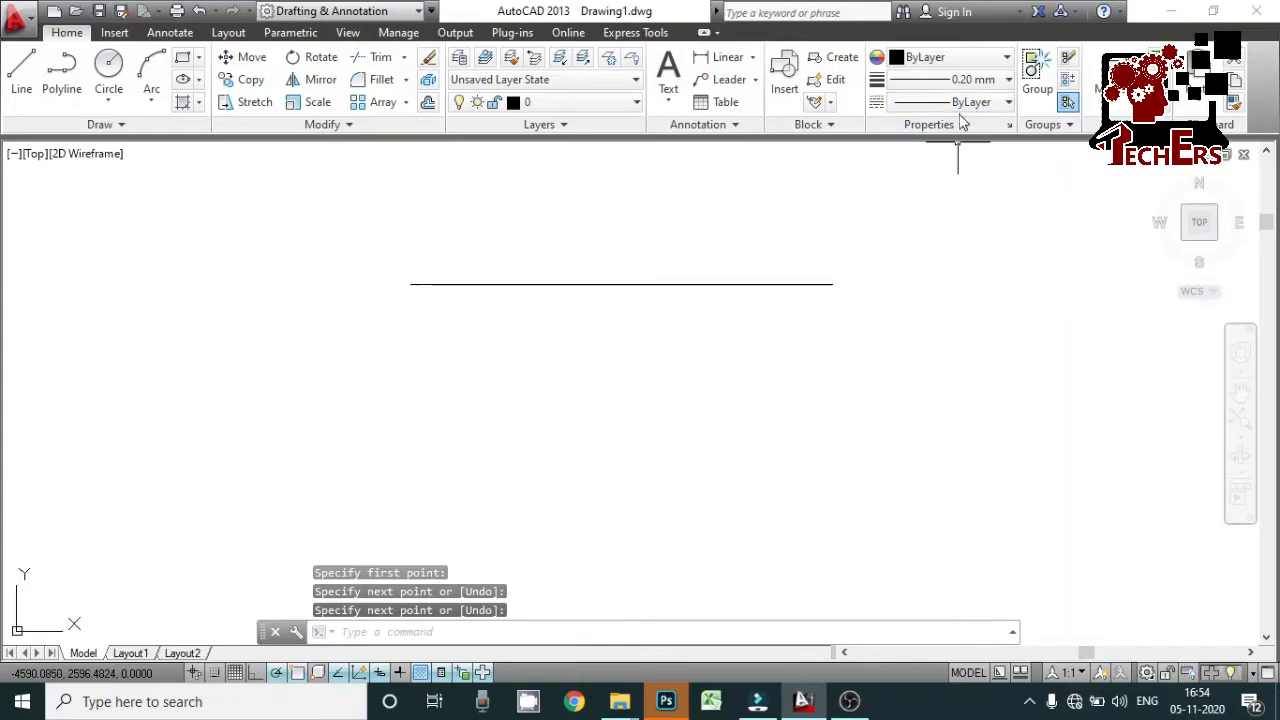
# Draw a slightly longer horizontal line below the first with the lineweight set to 2.11 mm, and turn on lineweight display.
pyautogui.click(983, 88)
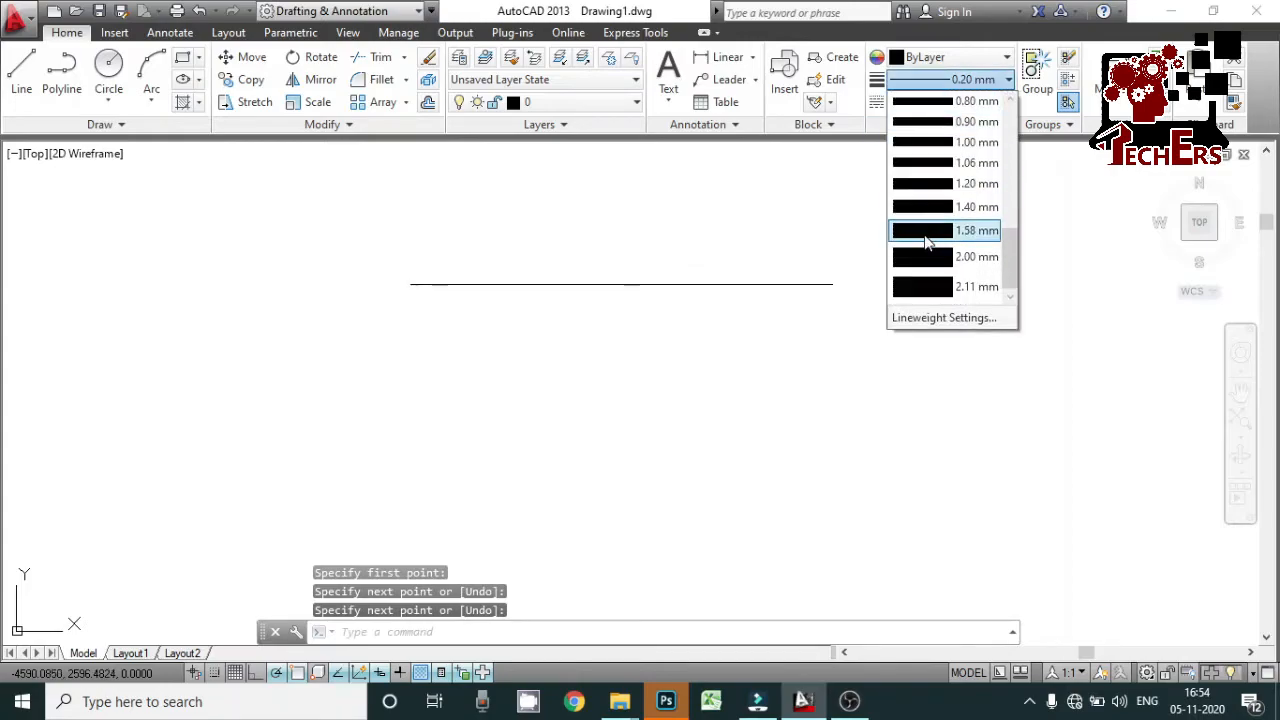
pyautogui.click(951, 287)
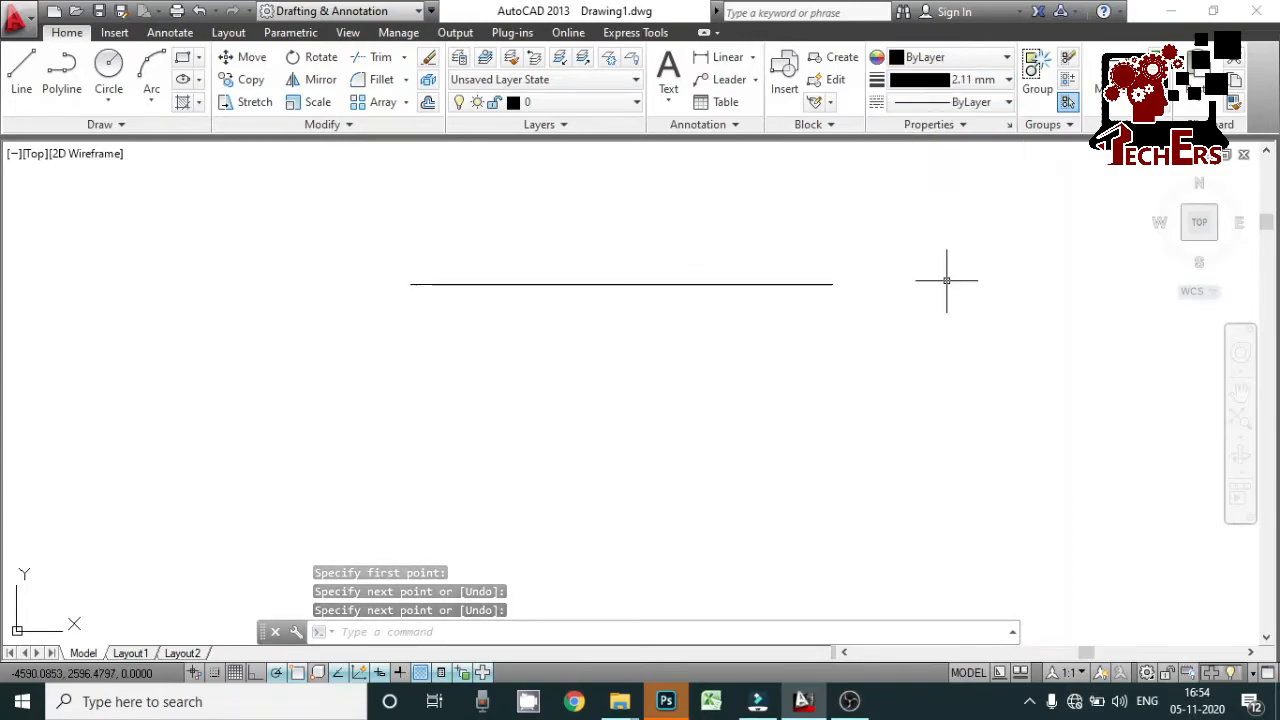
pyautogui.click(400, 365)
pyautogui.click(853, 367)
pyautogui.write('L')
pyautogui.press('Return')
pyautogui.click(410, 380)
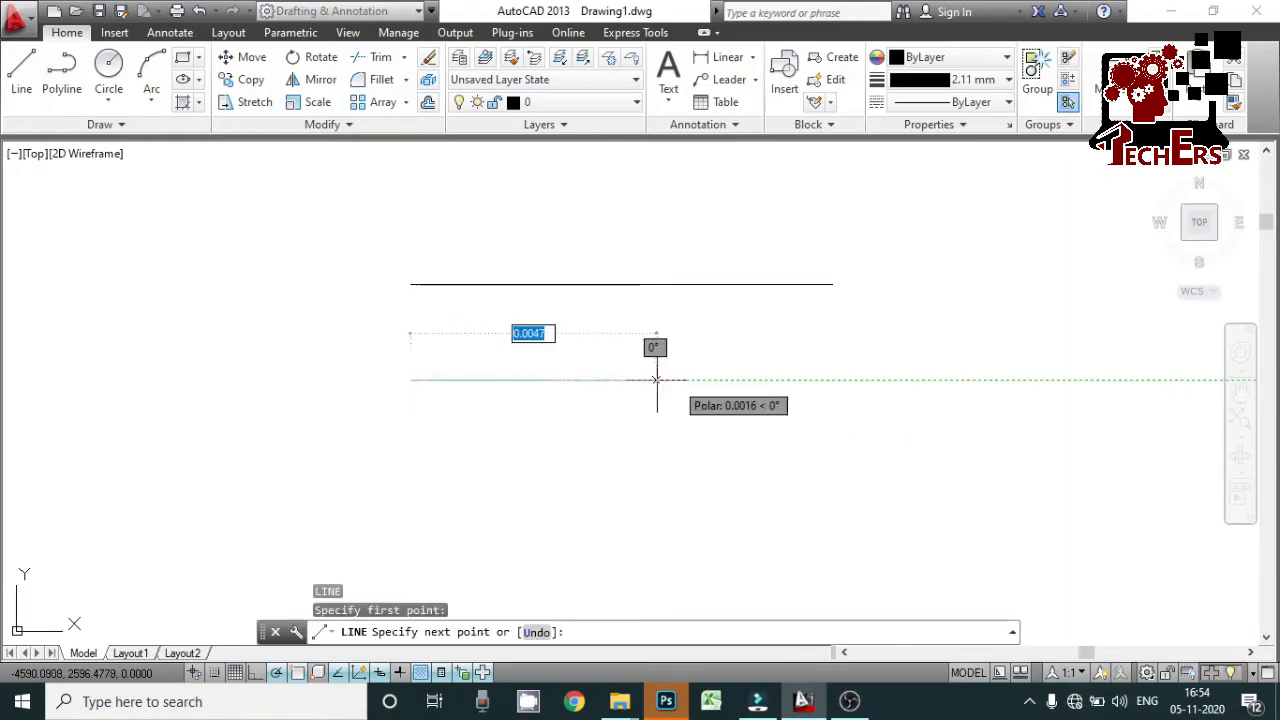
pyautogui.click(870, 379)
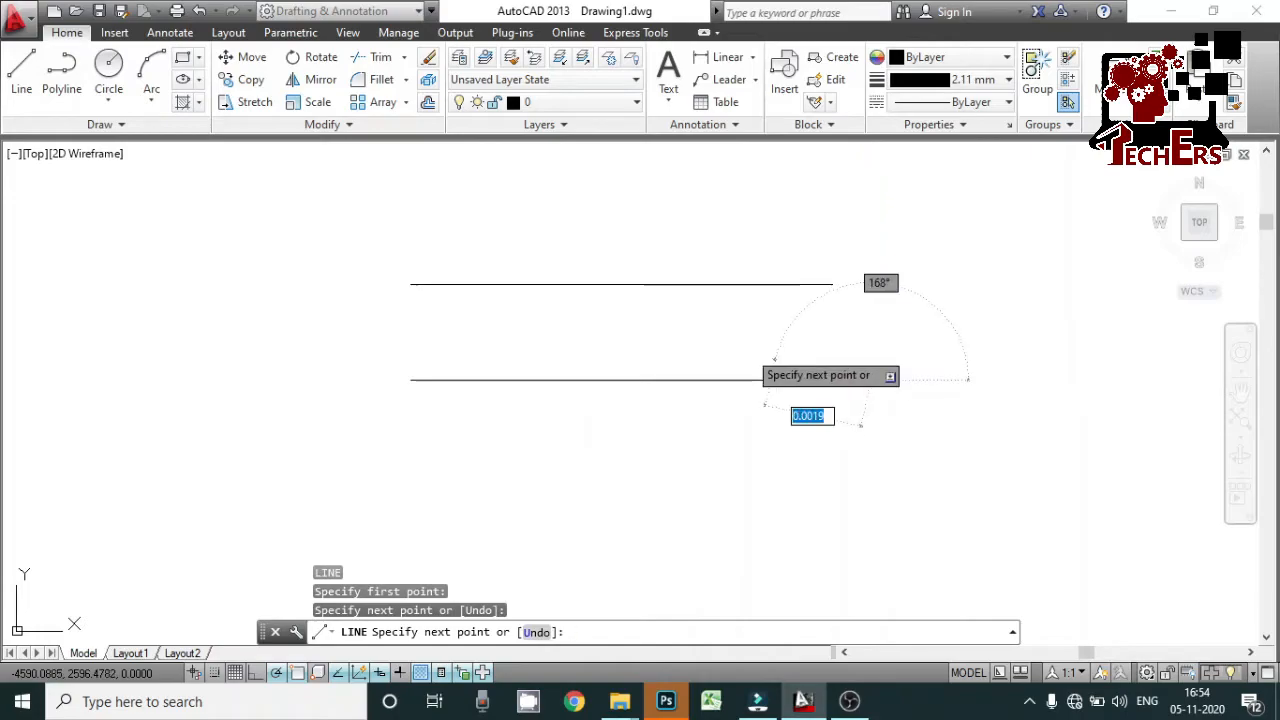
pyautogui.press('Return')
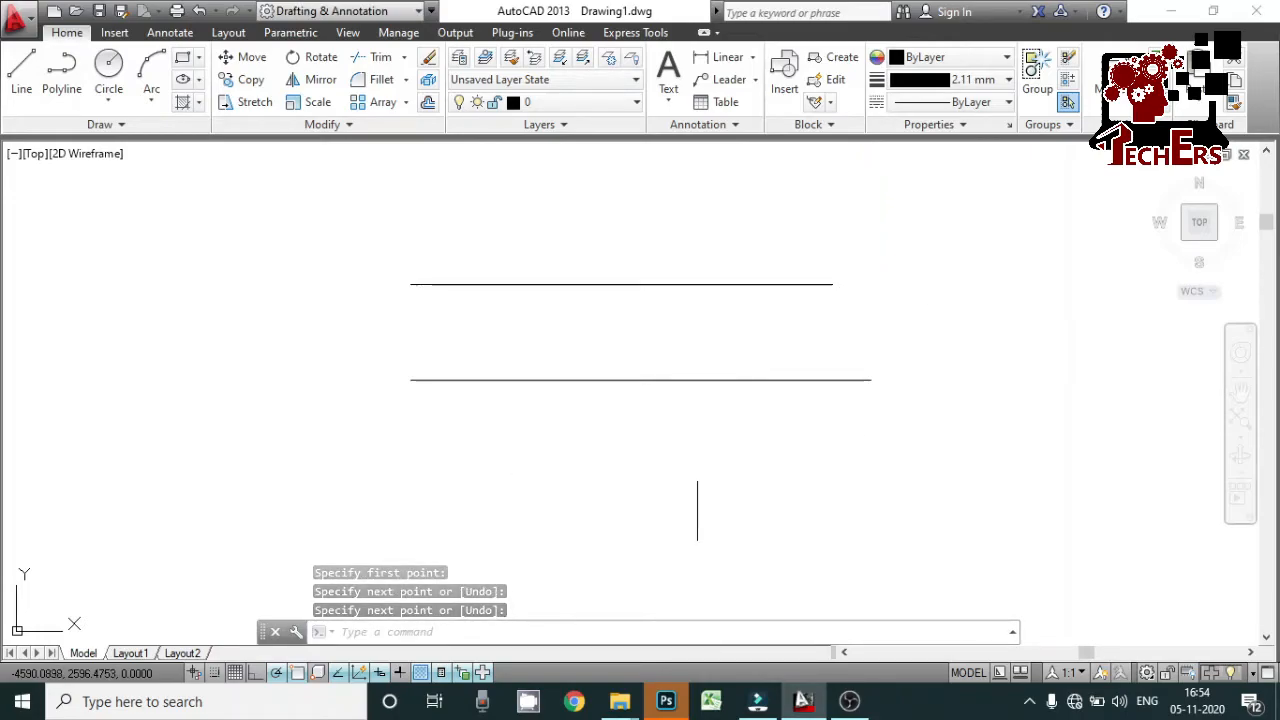
pyautogui.click(400, 673)
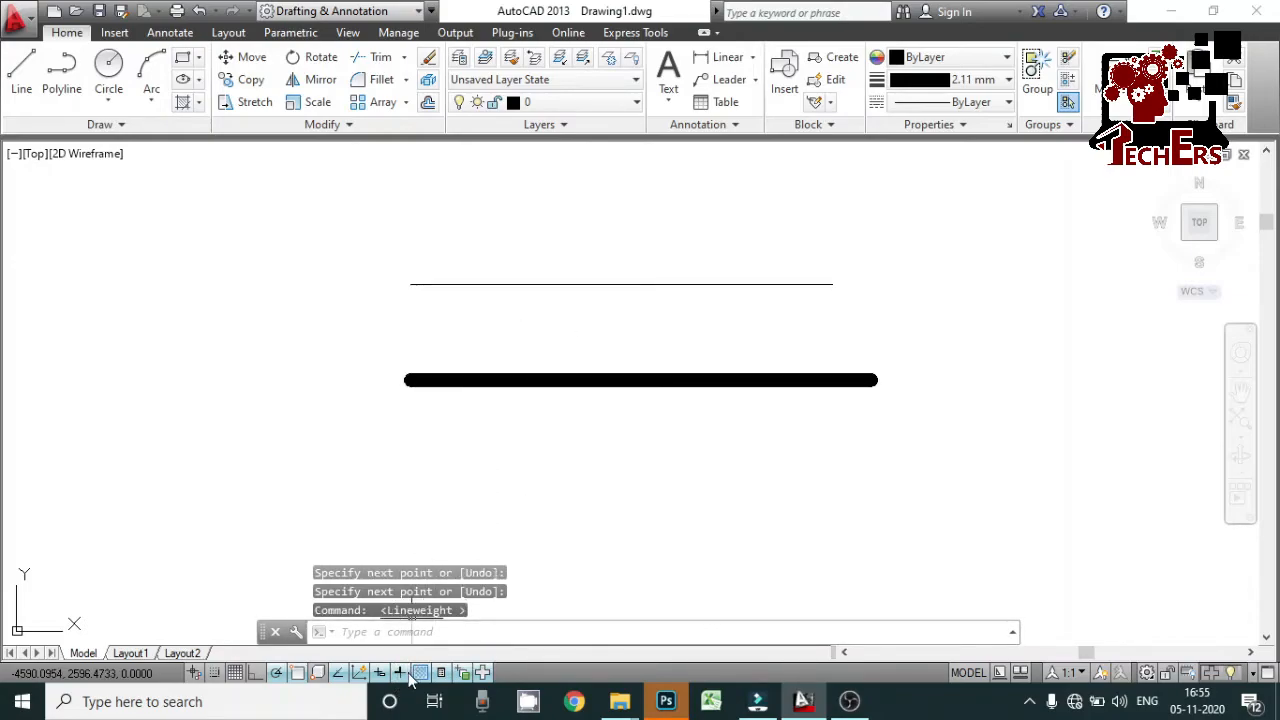
pyautogui.scroll(2, 760, 391)
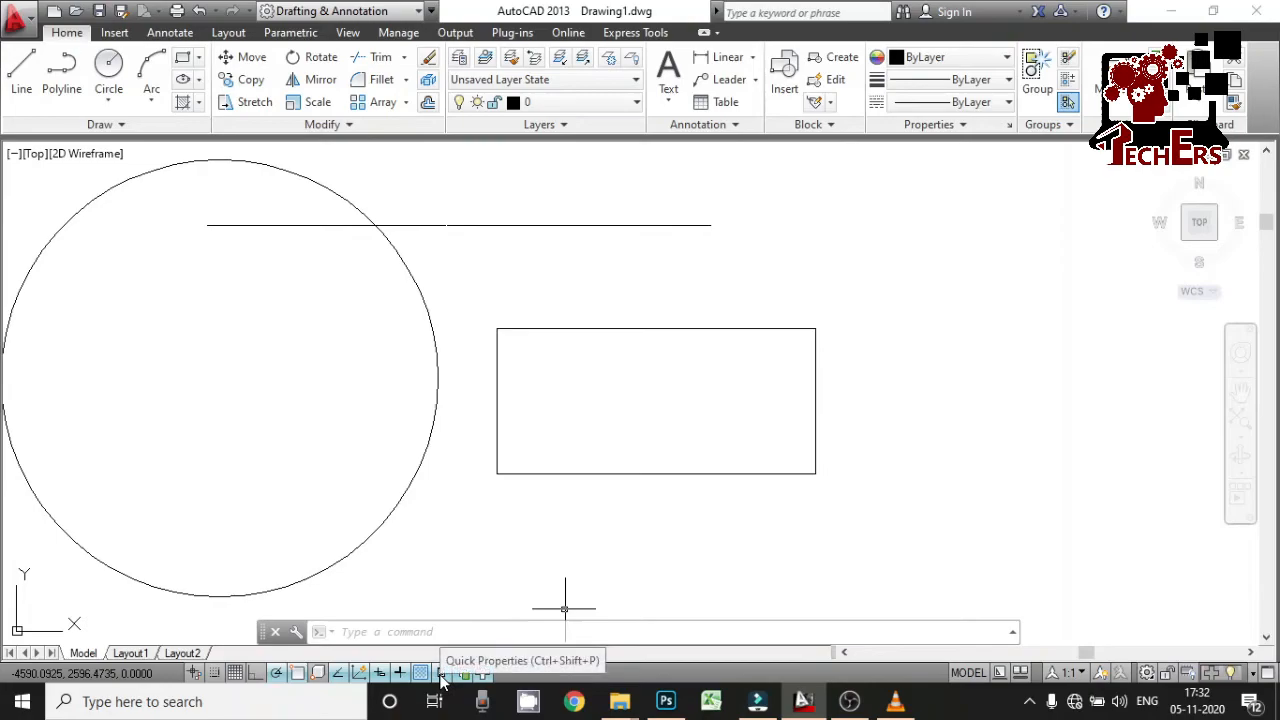
# Examine the quick properties of the circle and of the horizontal line in turn, clearing the selection after each.
pyautogui.click(408, 489)
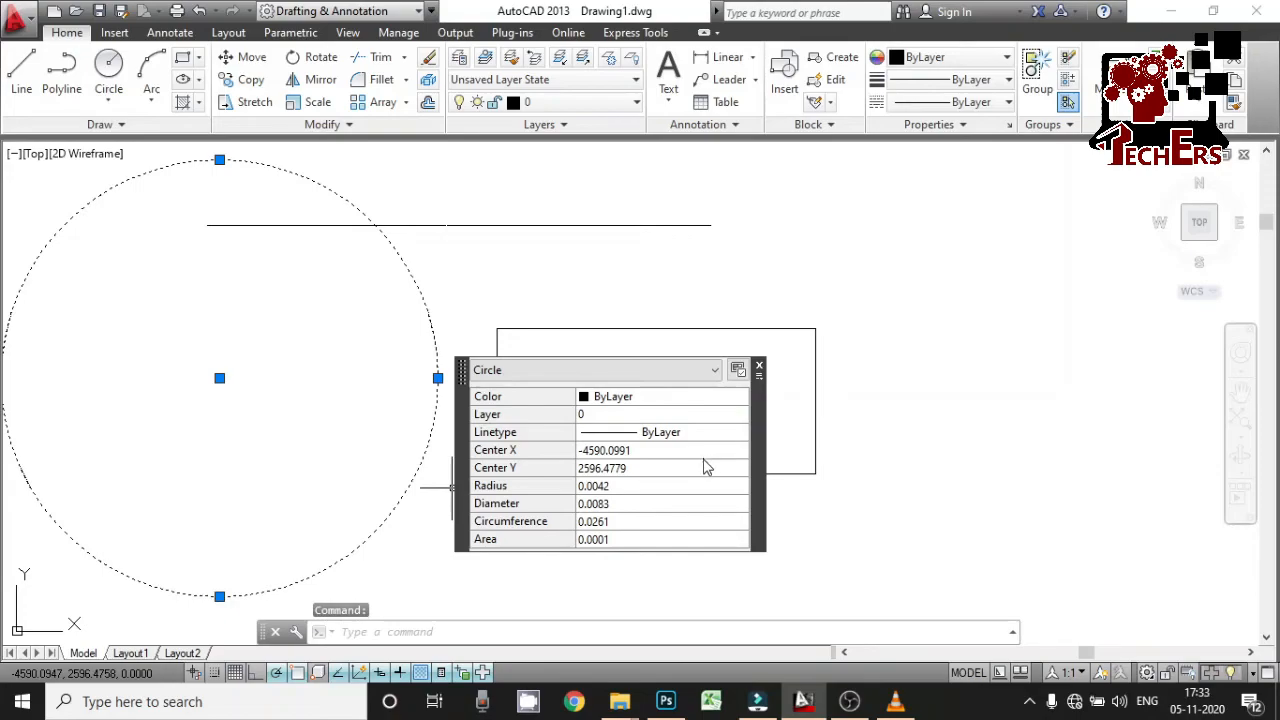
pyautogui.click(485, 265)
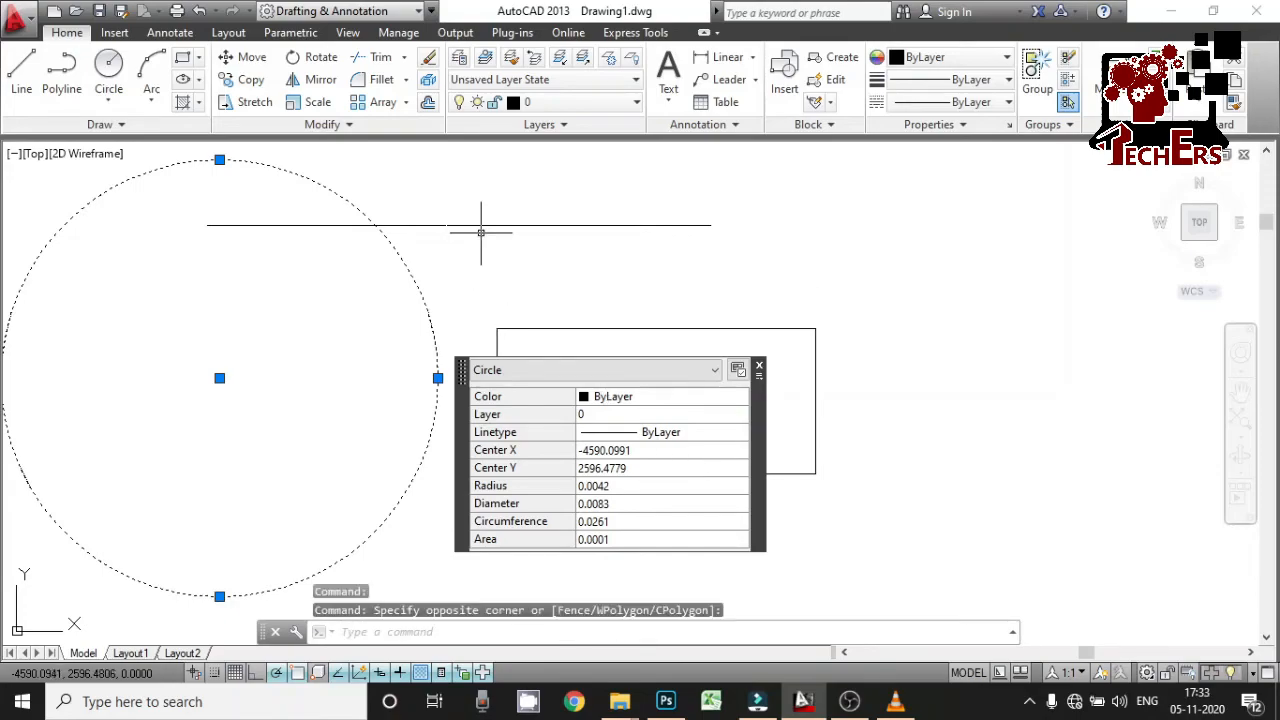
pyautogui.press('Escape')
pyautogui.click(497, 225)
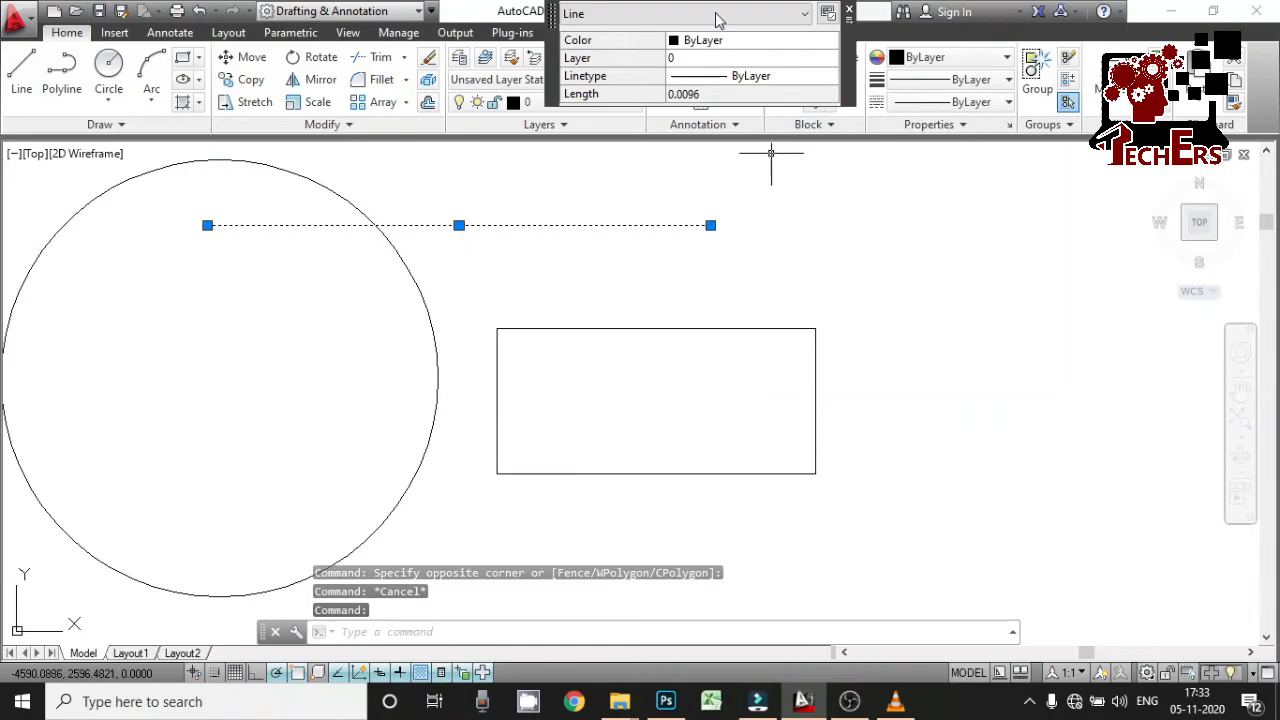
pyautogui.click(705, 14)
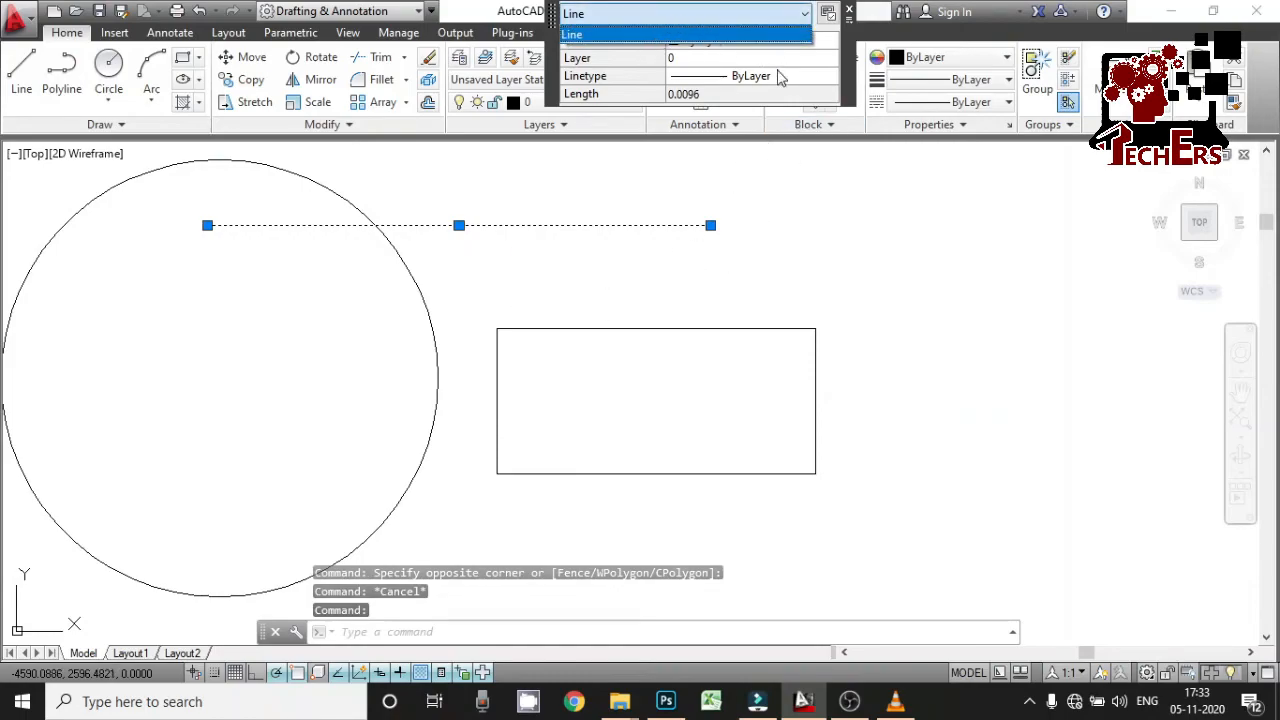
pyautogui.click(637, 193)
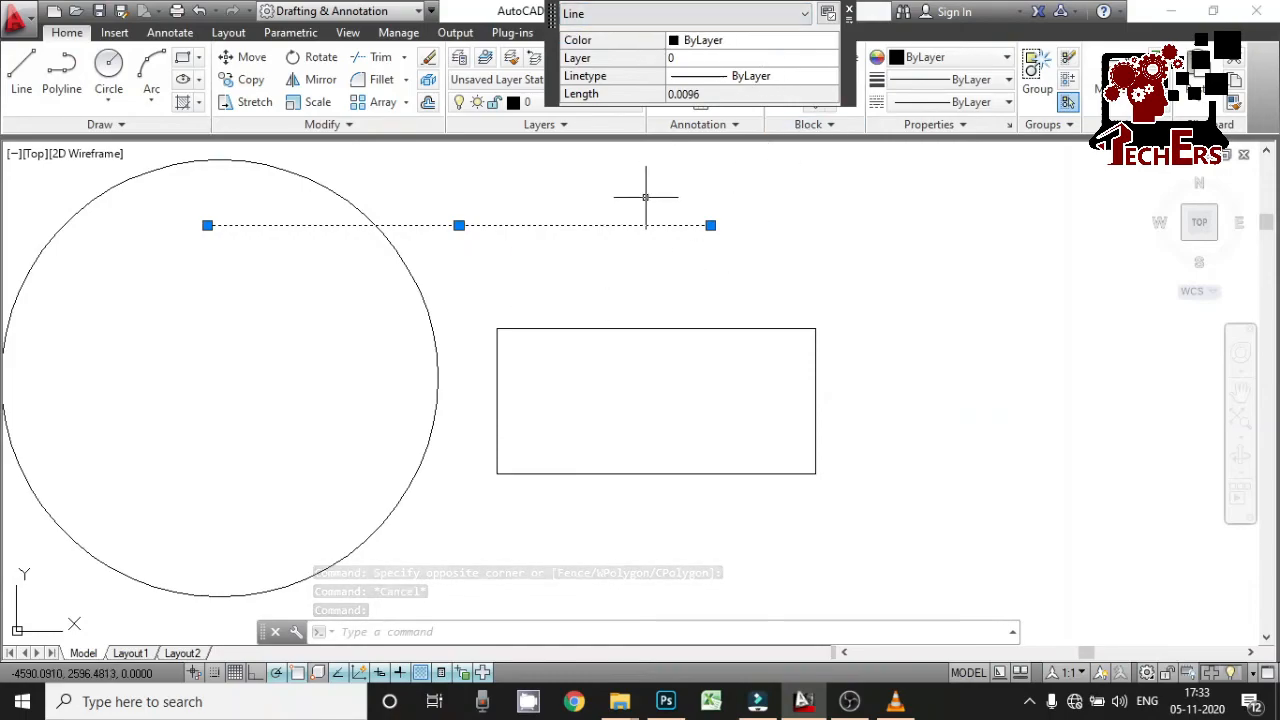
pyautogui.press('Escape')
# Examine the rectangle's quick properties, moving the properties palette aside over the circle's edge, and clear the selection.
pyautogui.click(595, 325)
pyautogui.click(582, 330)
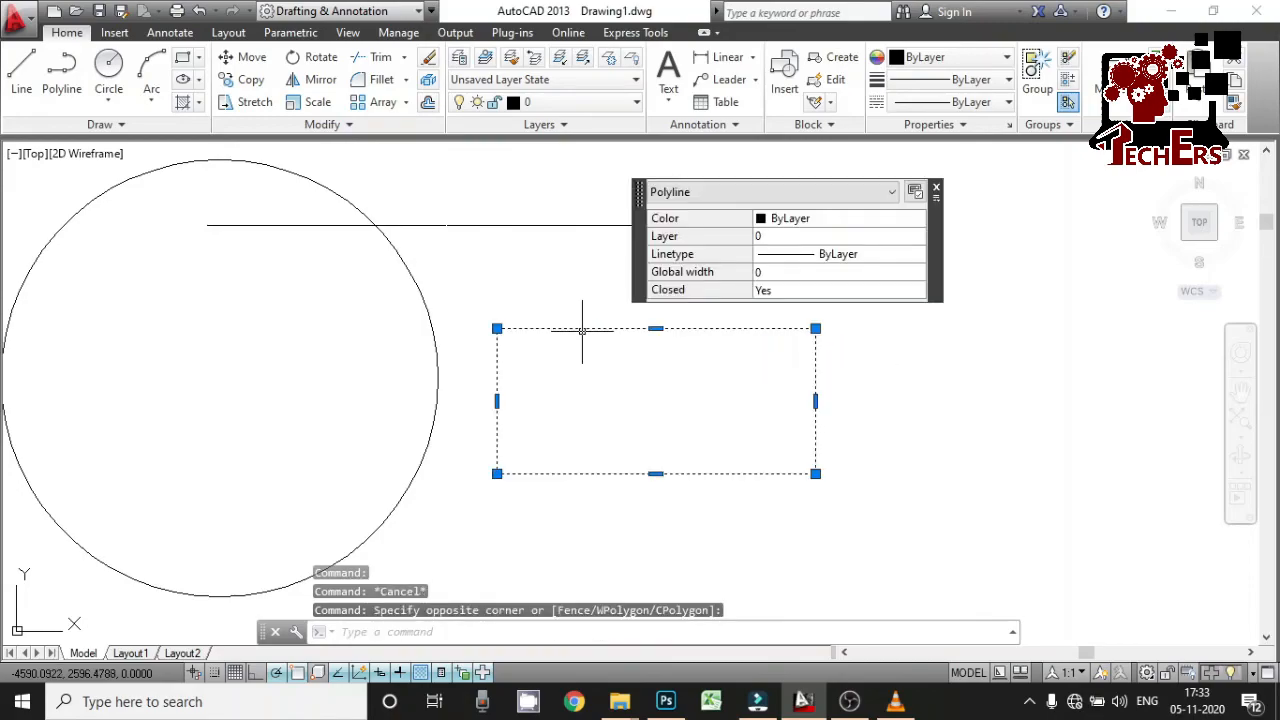
pyautogui.moveTo(938, 255); pyautogui.dragTo(646, 252)
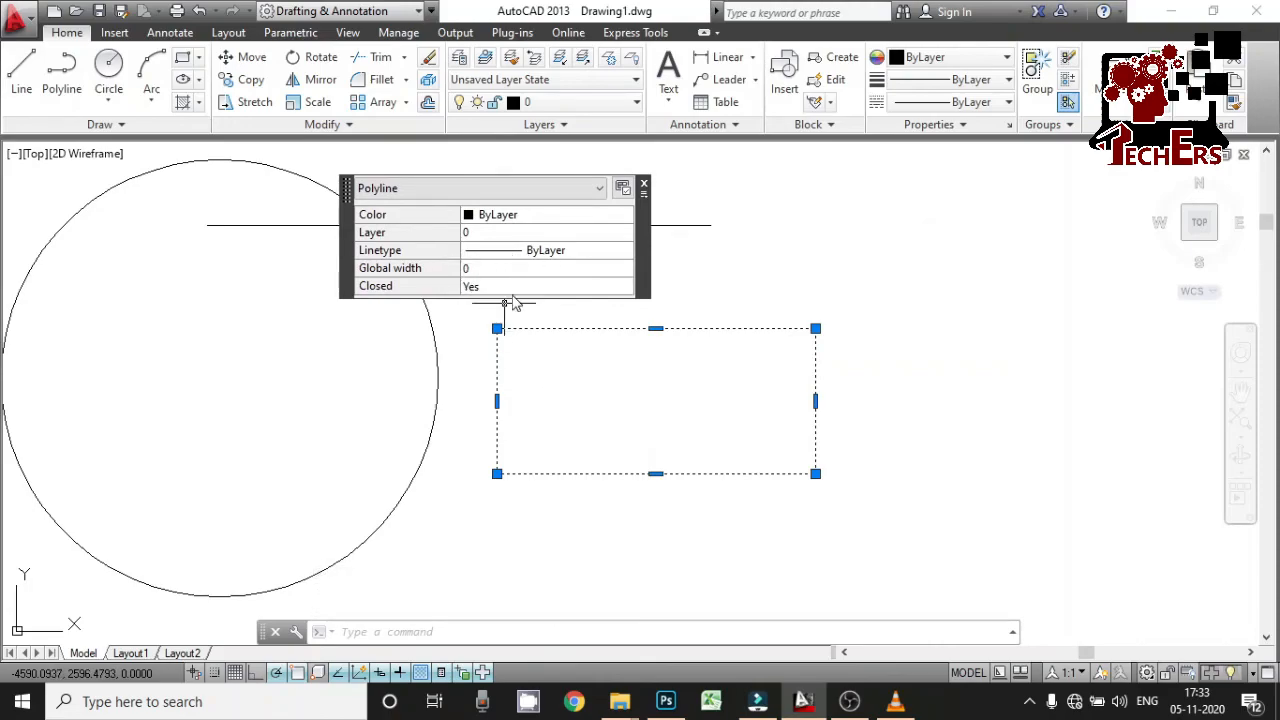
pyautogui.press('Escape')
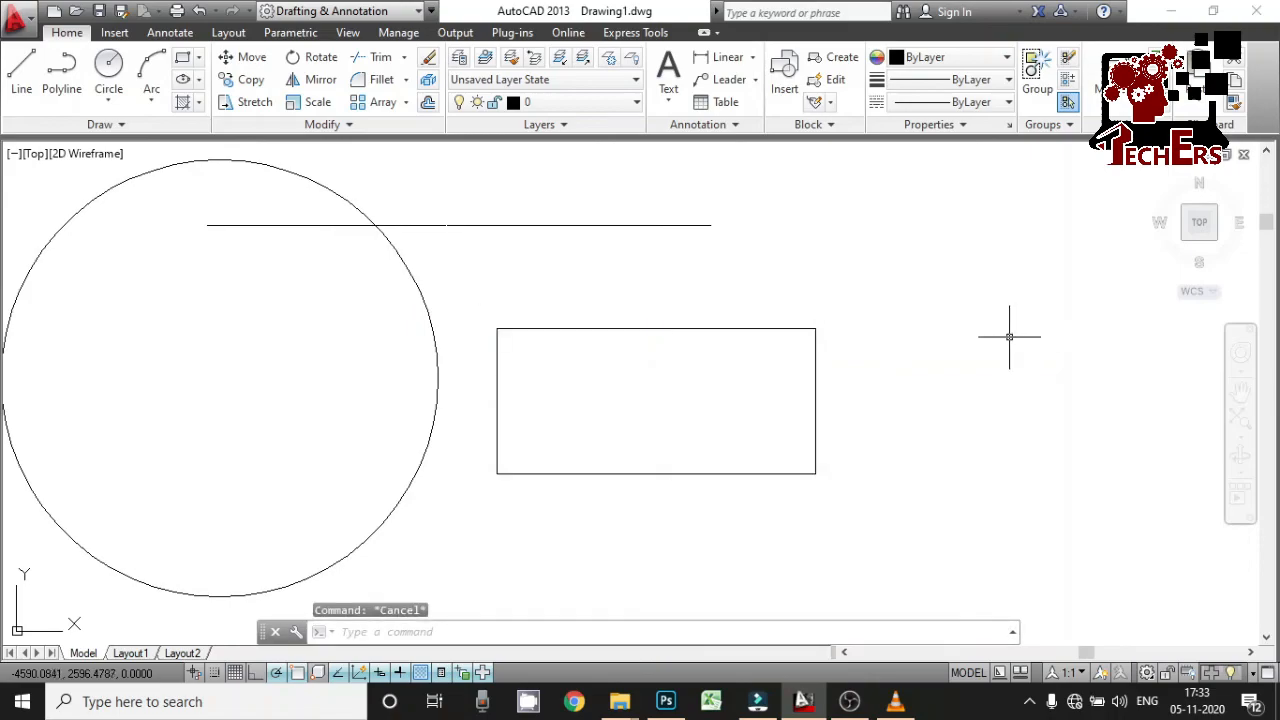